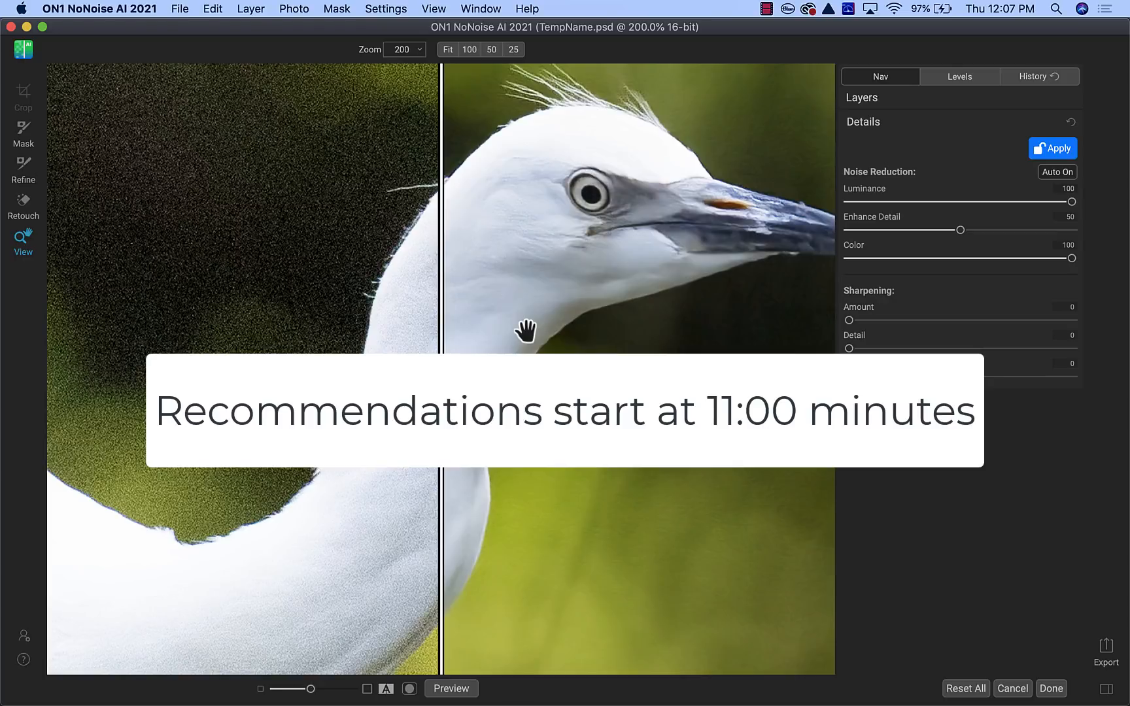
Switch to Lightroom Classic and look over the external editors available for the white bird photo, including ON1 NoNoise AI 2021
mouse_move(523, 704)
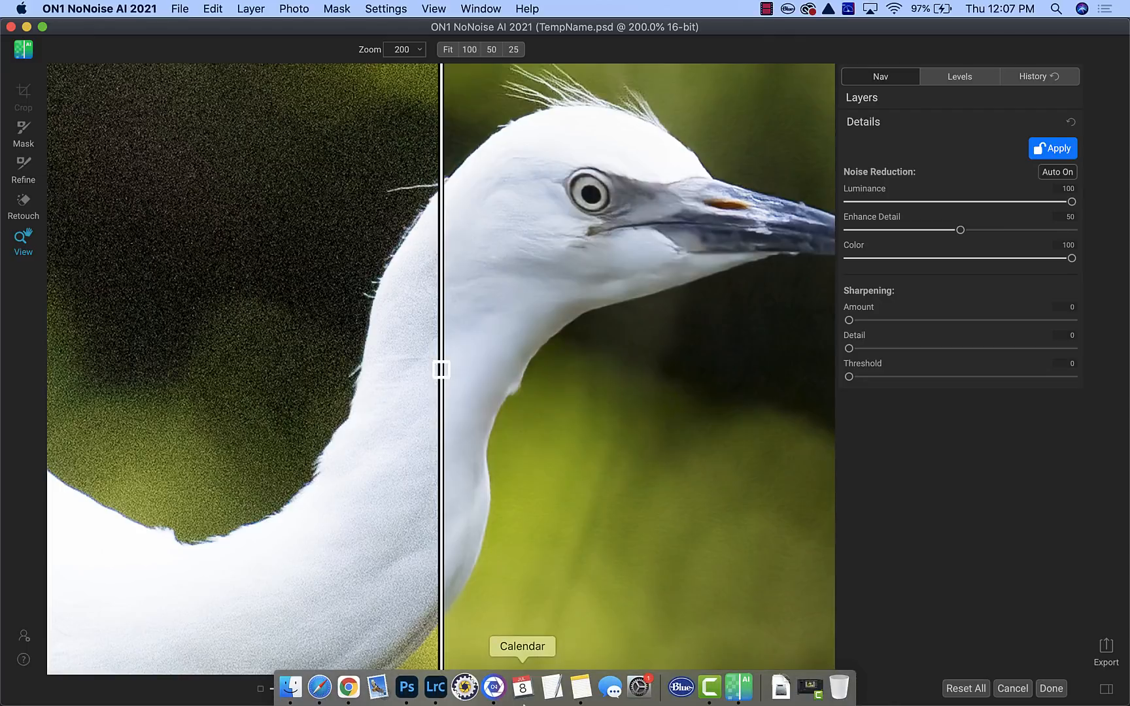
left_click(435, 687)
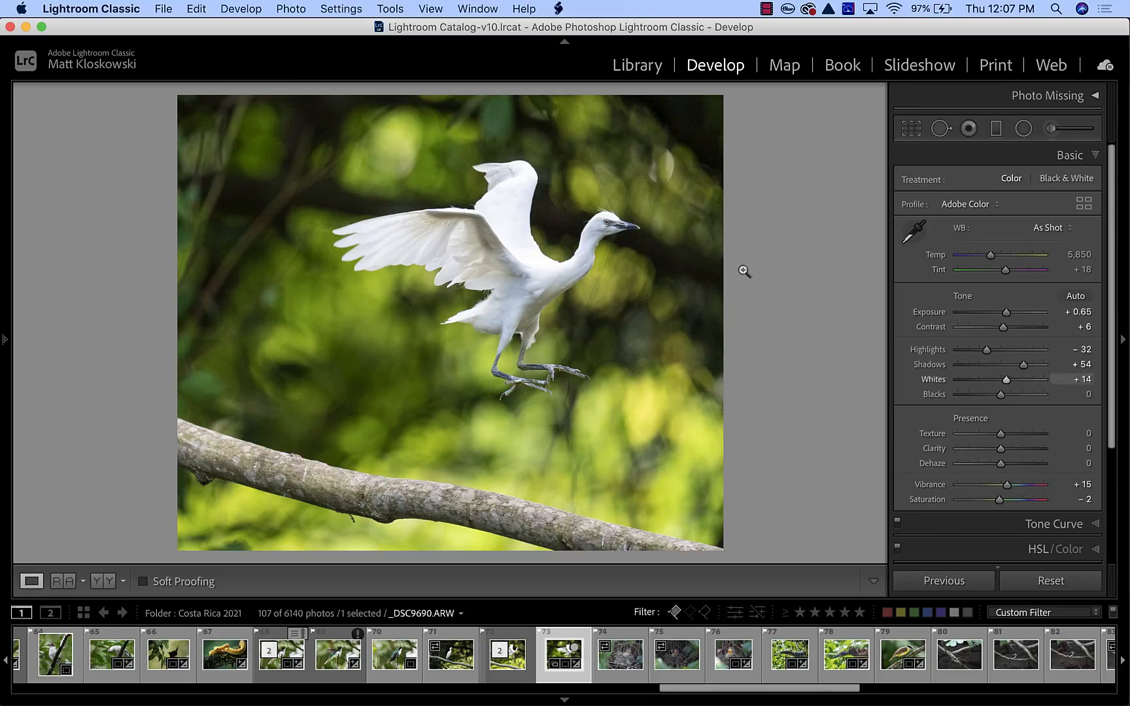
left_click(293, 9)
mouse_move(311, 89)
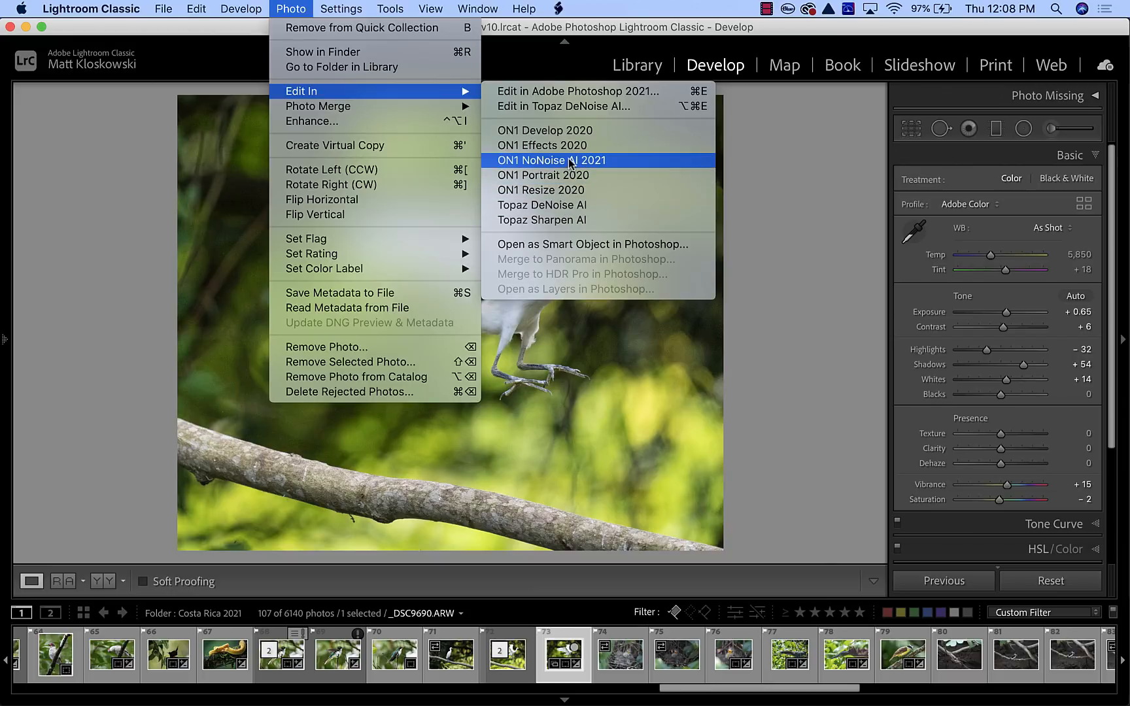
left_click(296, 8)
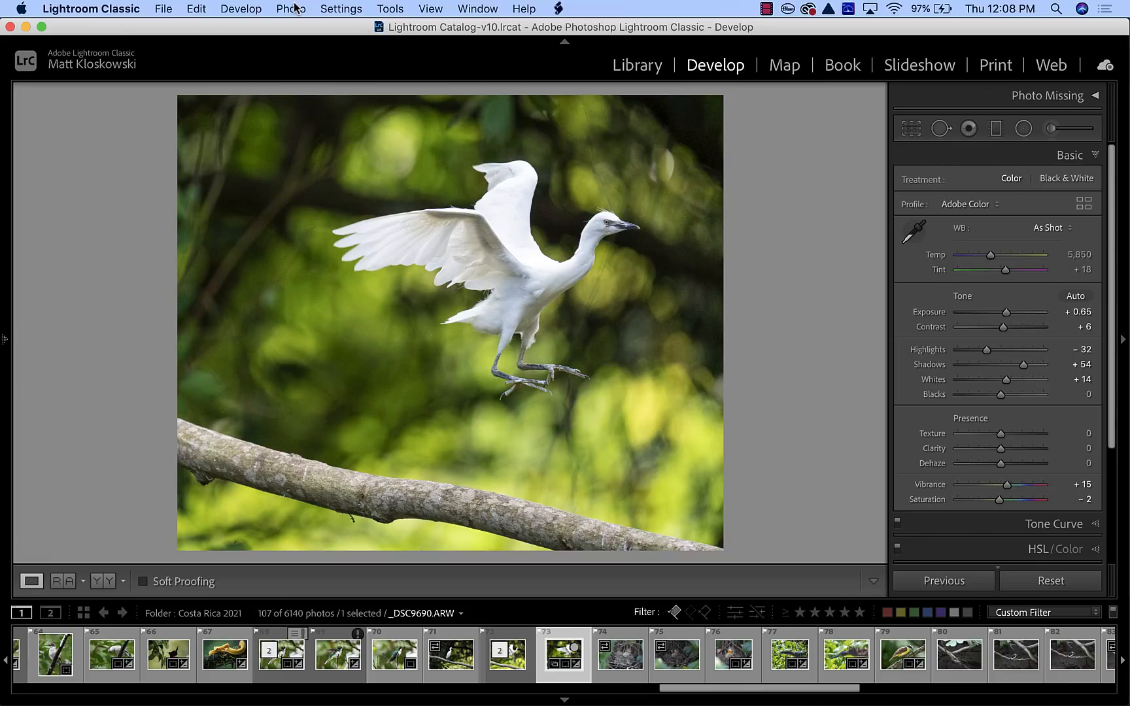
left_click(295, 8)
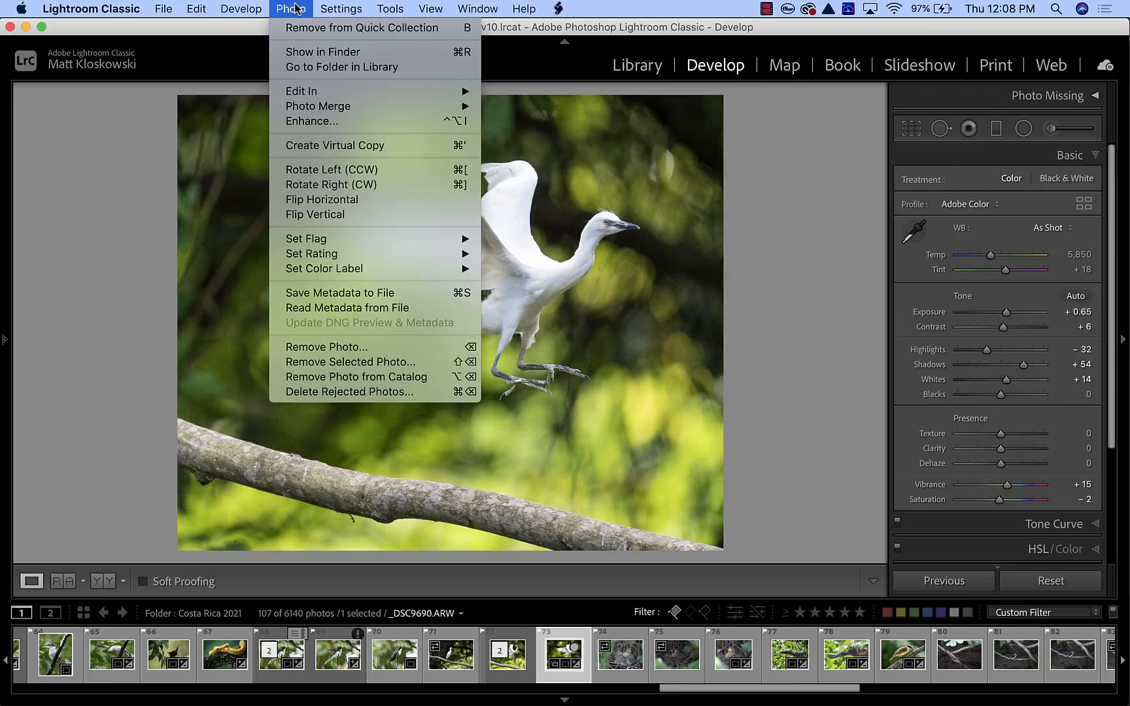
left_click(295, 8)
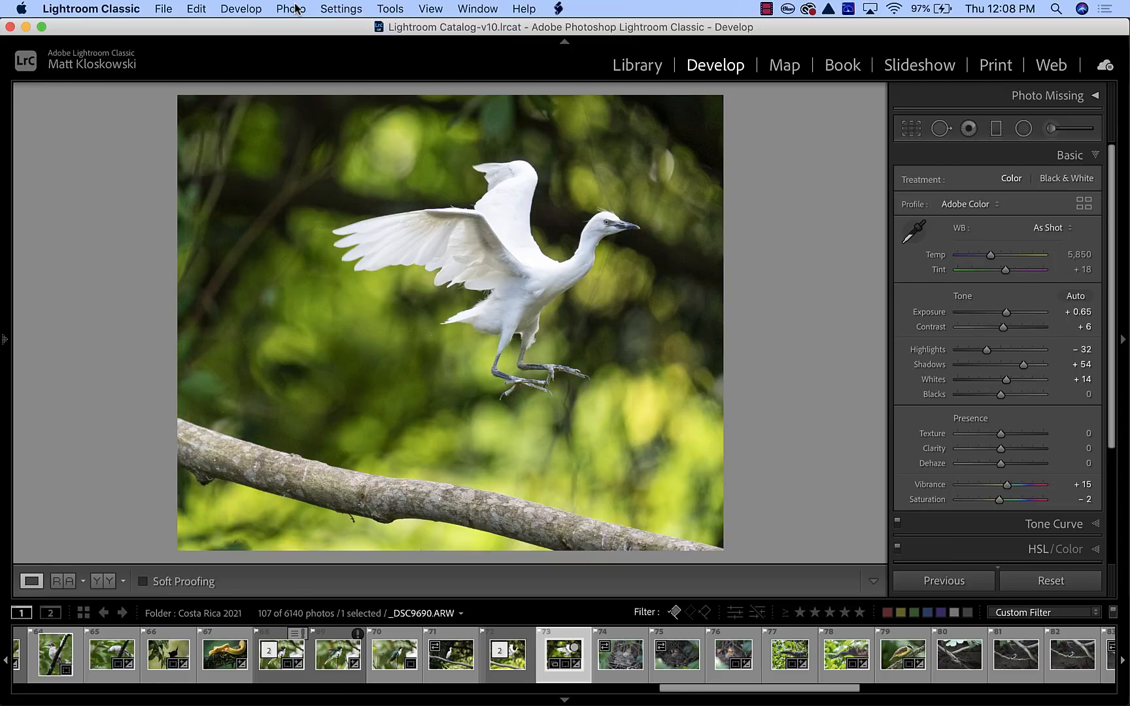
left_click(296, 8)
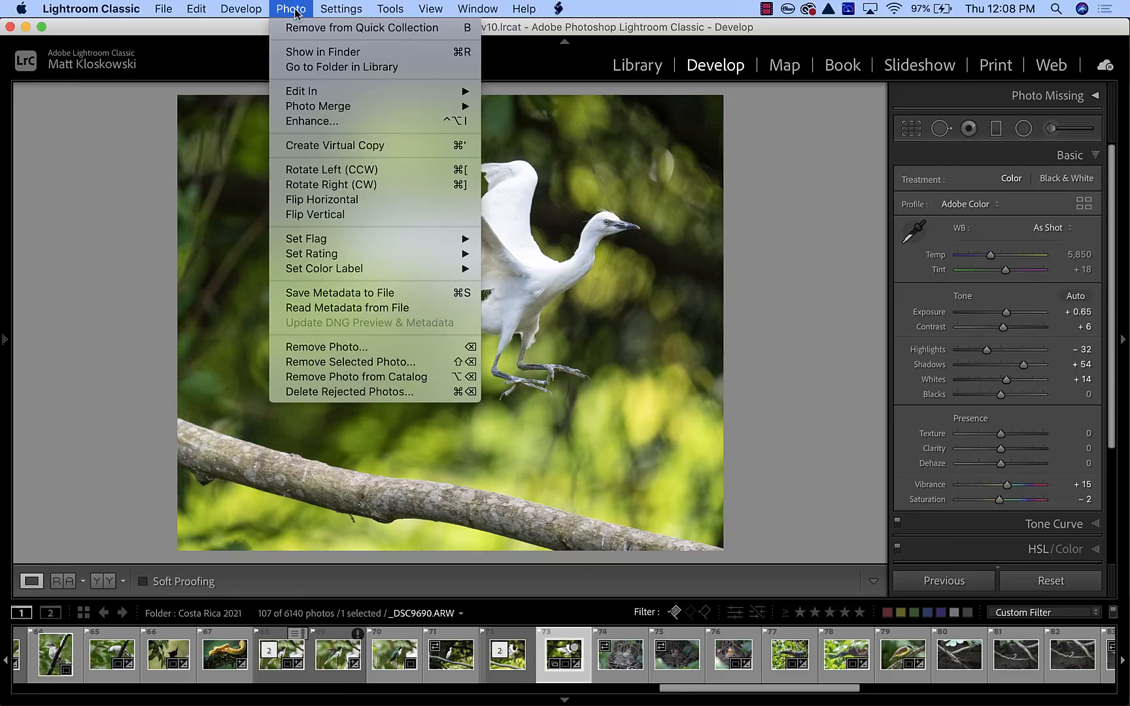
mouse_move(305, 90)
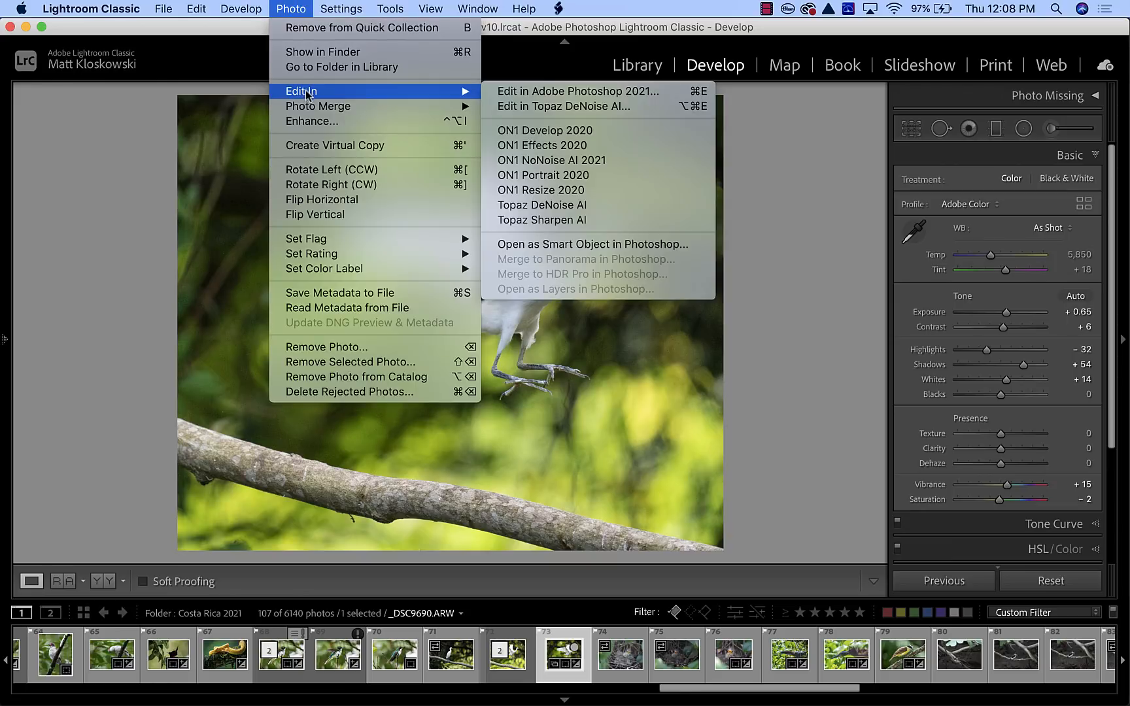
Switch to Photoshop, move the ON1 notice clear of the bird, and look over the ON1 and Topaz Labs filter entries
left_click(610, 95)
key("super+Tab")
key("super+Tab")
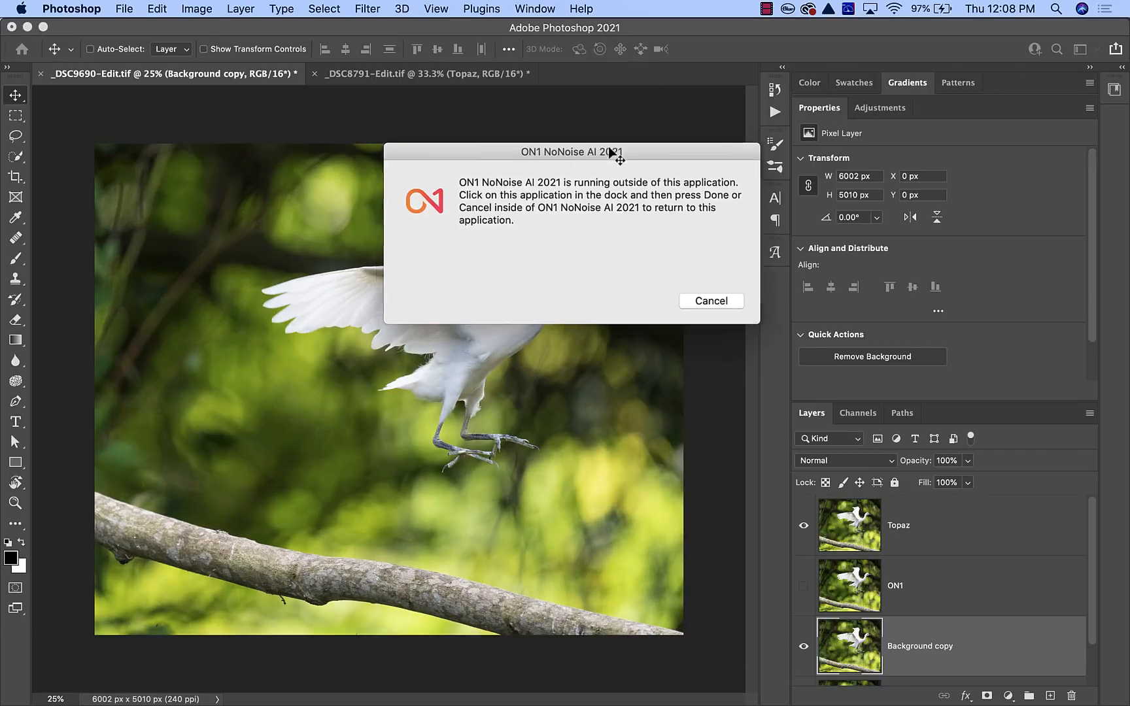
left_click_drag(610, 154, 965, 38)
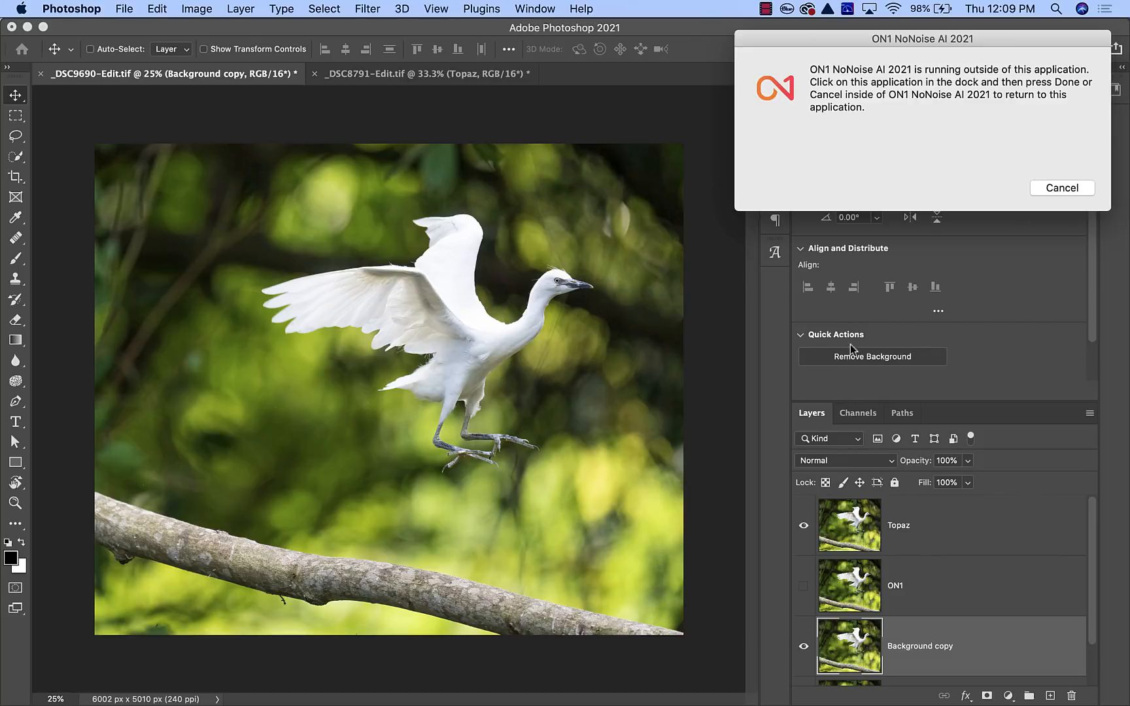
left_click(376, 9)
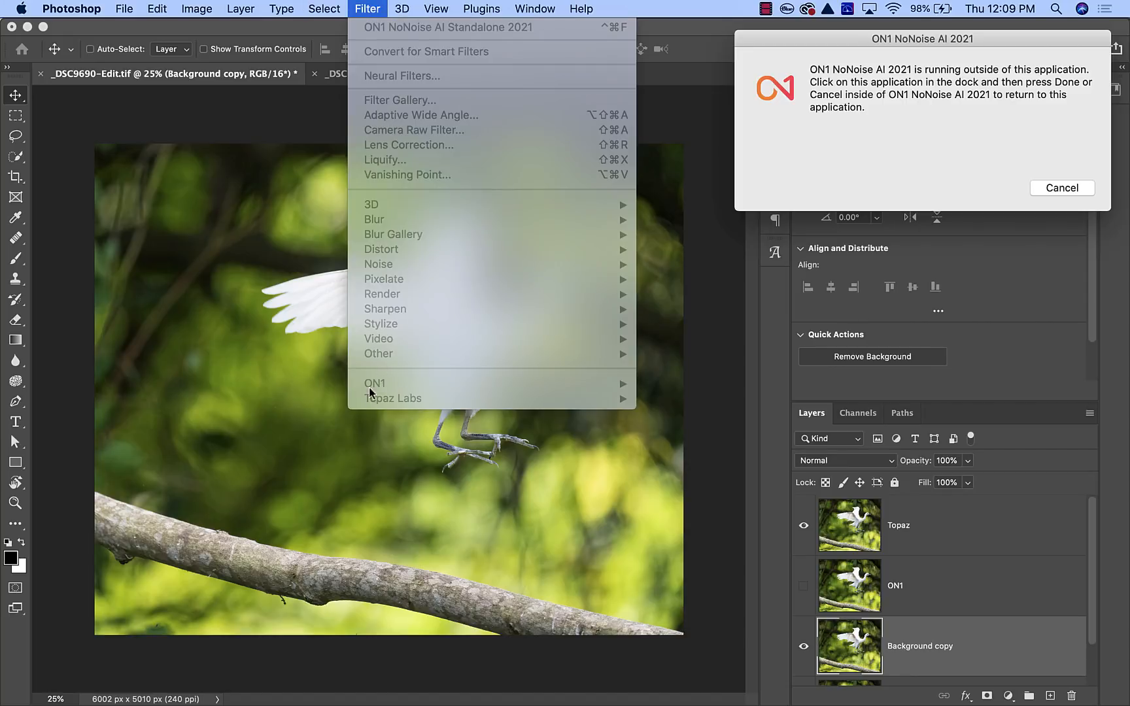
left_click(366, 8)
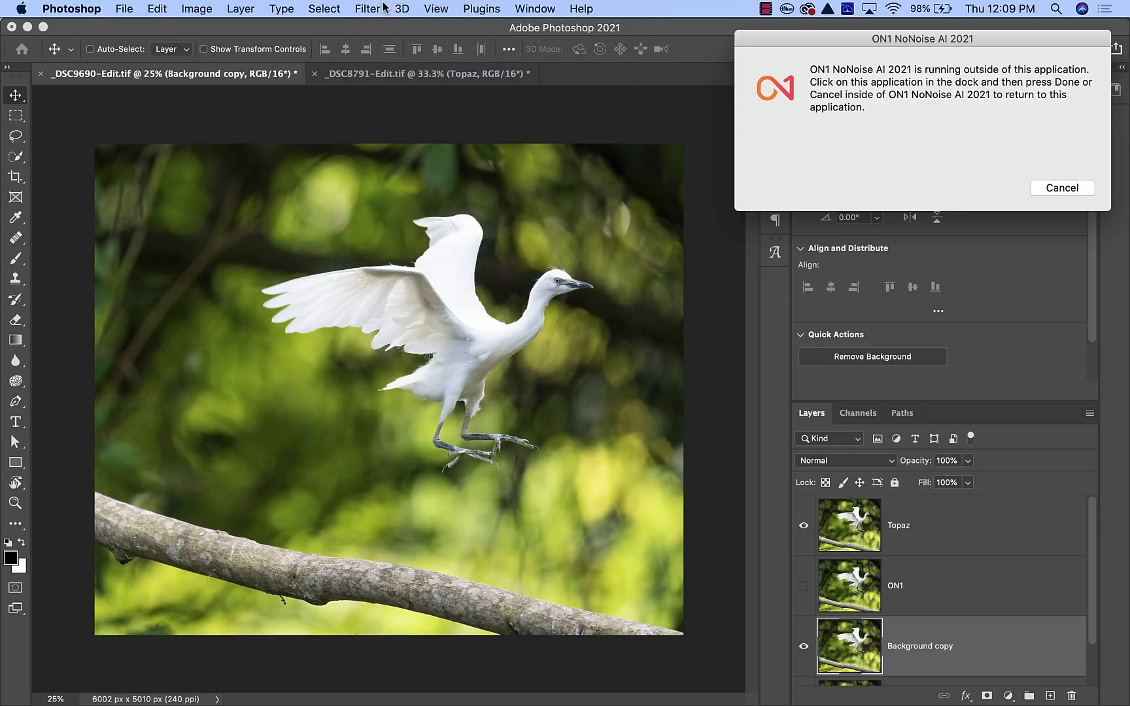
Return to ON1 NoNoise AI and try the Luminance noise reduction on the bird's head, ending at 100
key("super+Tab")
key("super+Tab")
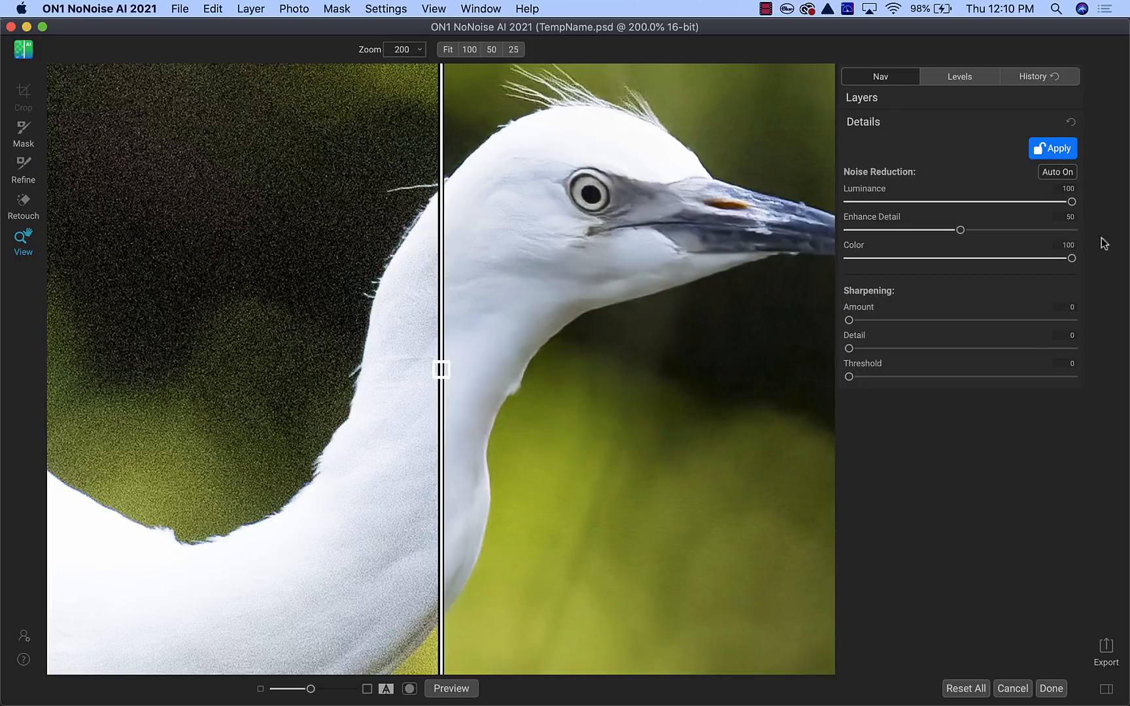
left_click_drag(1072, 202, 1128, 225)
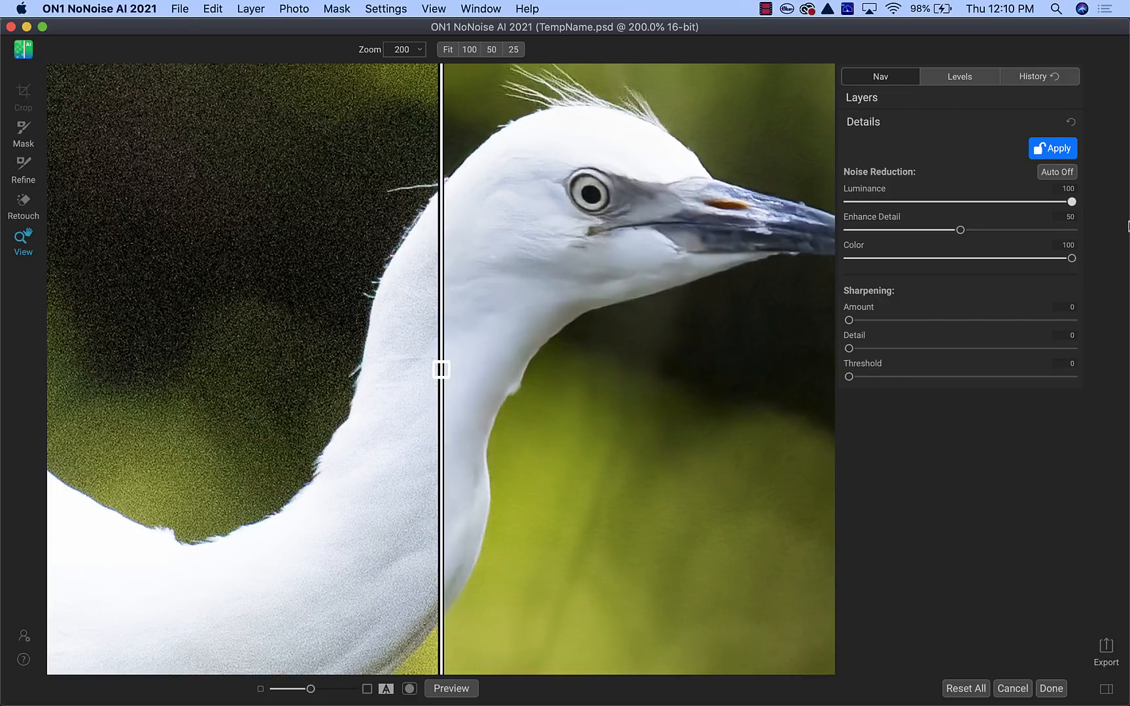
left_click_drag(1046, 203, 1112, 202)
left_click_drag(680, 184, 633, 212)
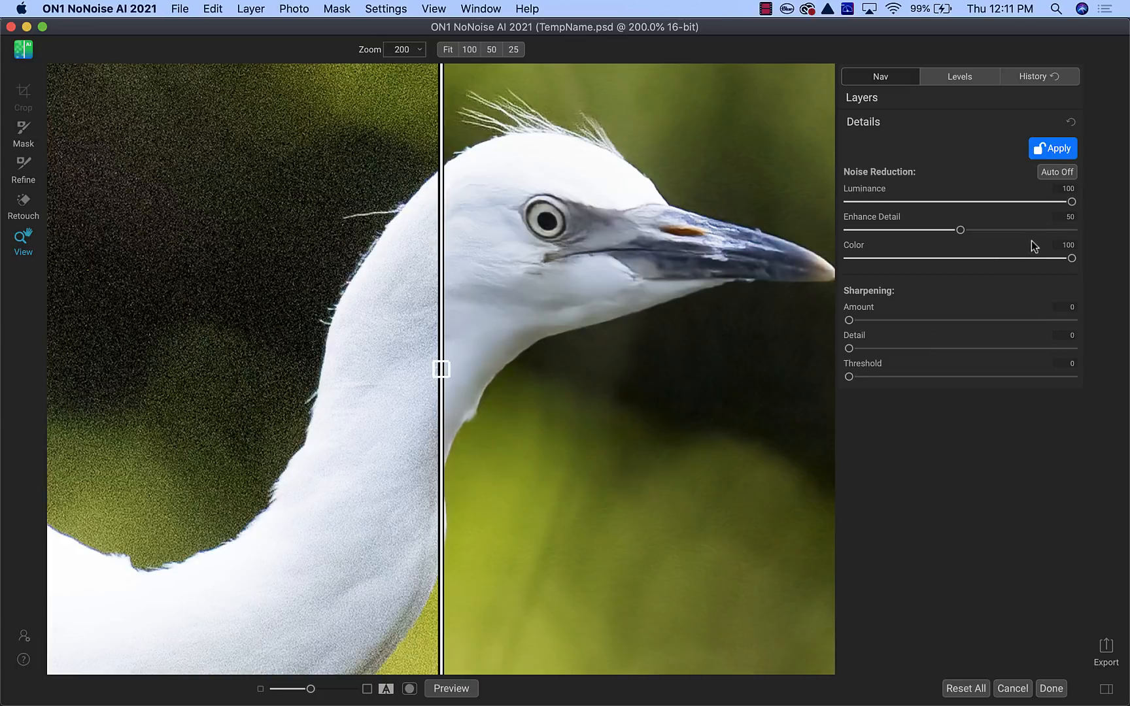
left_click_drag(1048, 195, 1110, 202)
left_click_drag(871, 203, 1086, 211)
left_click_drag(1042, 202, 1097, 208)
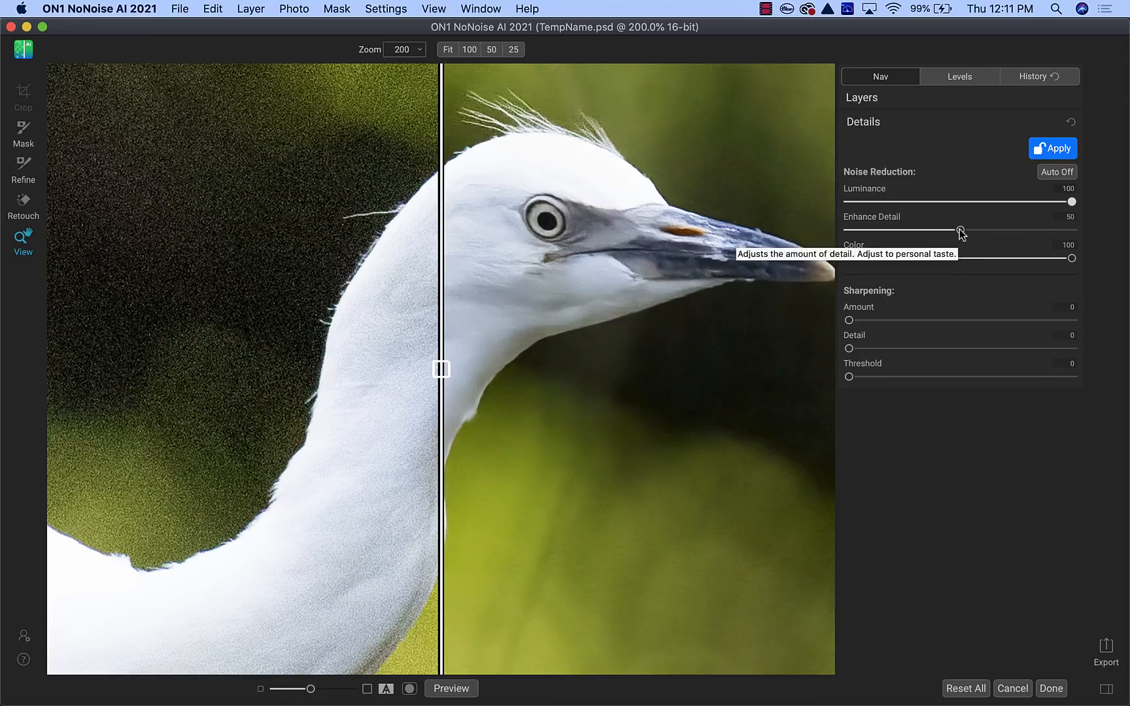
Try Enhance Detail at 52 and check the Sharpening settings, keeping the sharpening Amount at 0
mouse_move(961, 230)
left_mouse_down()
mouse_move(839, 226)
mouse_move(1092, 247)
mouse_move(893, 230)
mouse_move(965, 234)
left_mouse_up()
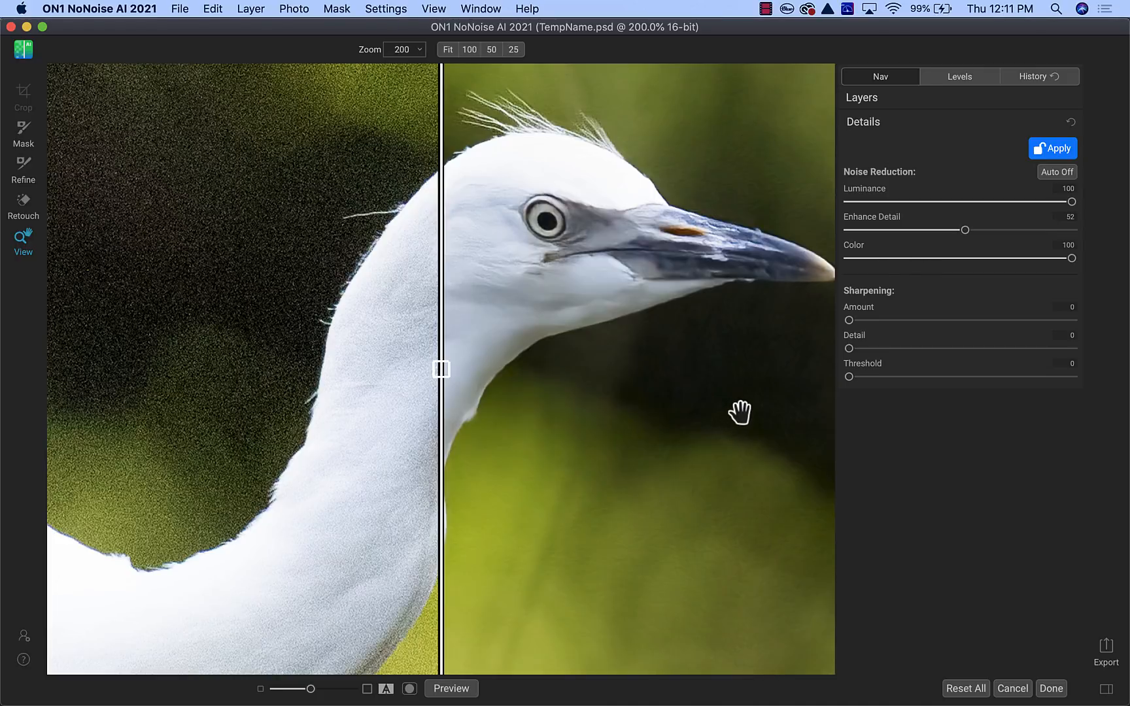
mouse_move(865, 188)
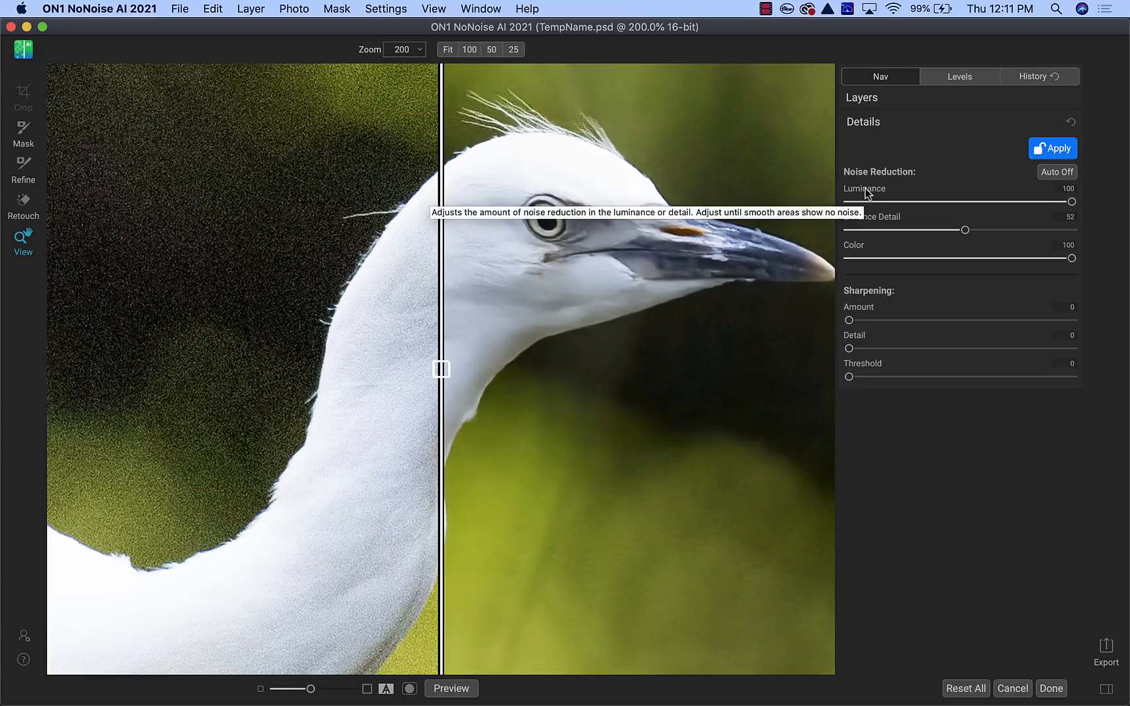
mouse_move(852, 244)
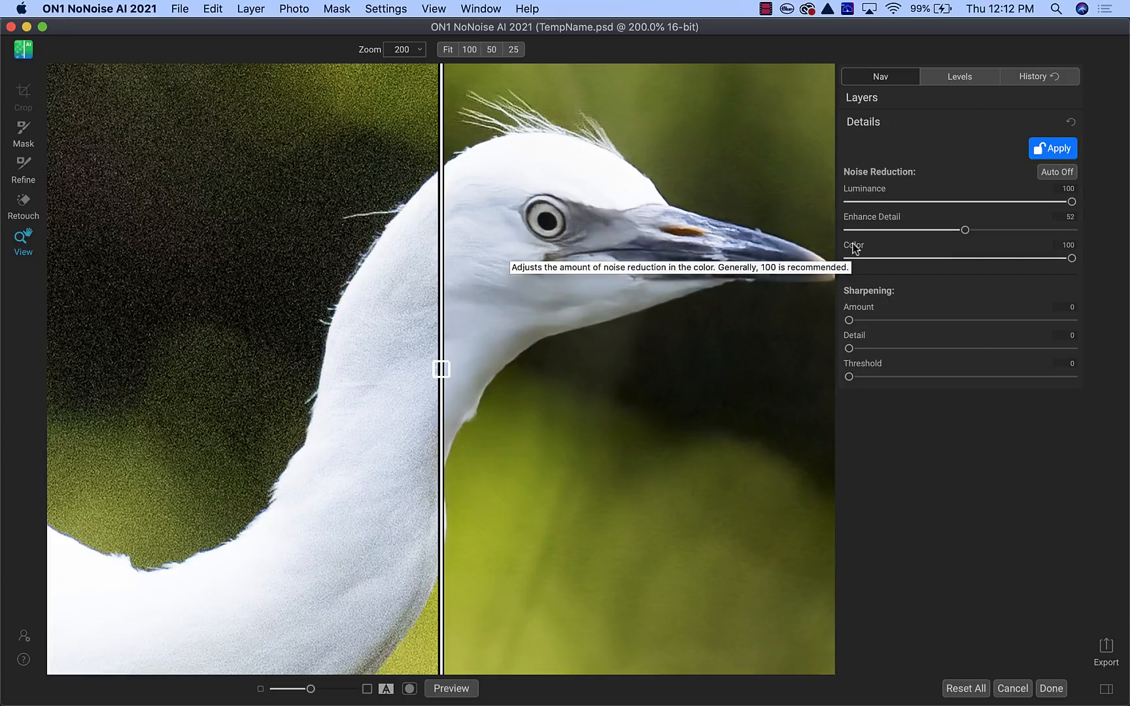
mouse_move(861, 313)
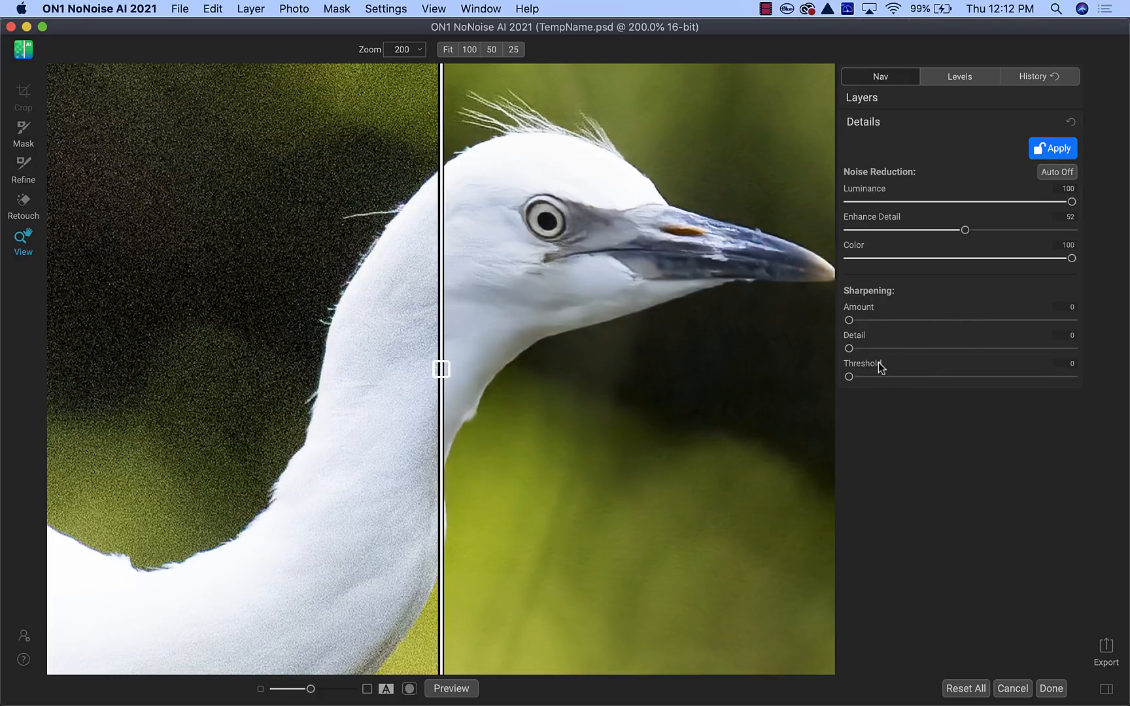
mouse_move(878, 363)
left_click_drag(850, 320, 799, 321)
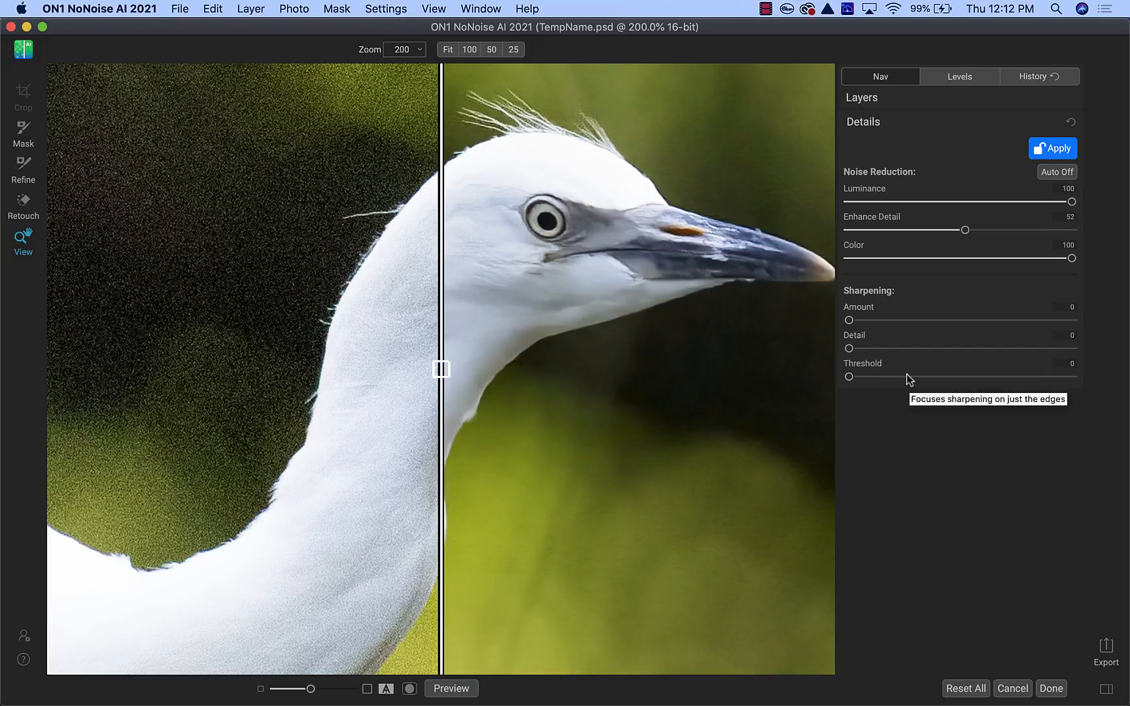
Cancel the NoNoise editing session without saving, and hide the Background copy and Topaz layers in Photoshop
left_click(1016, 692)
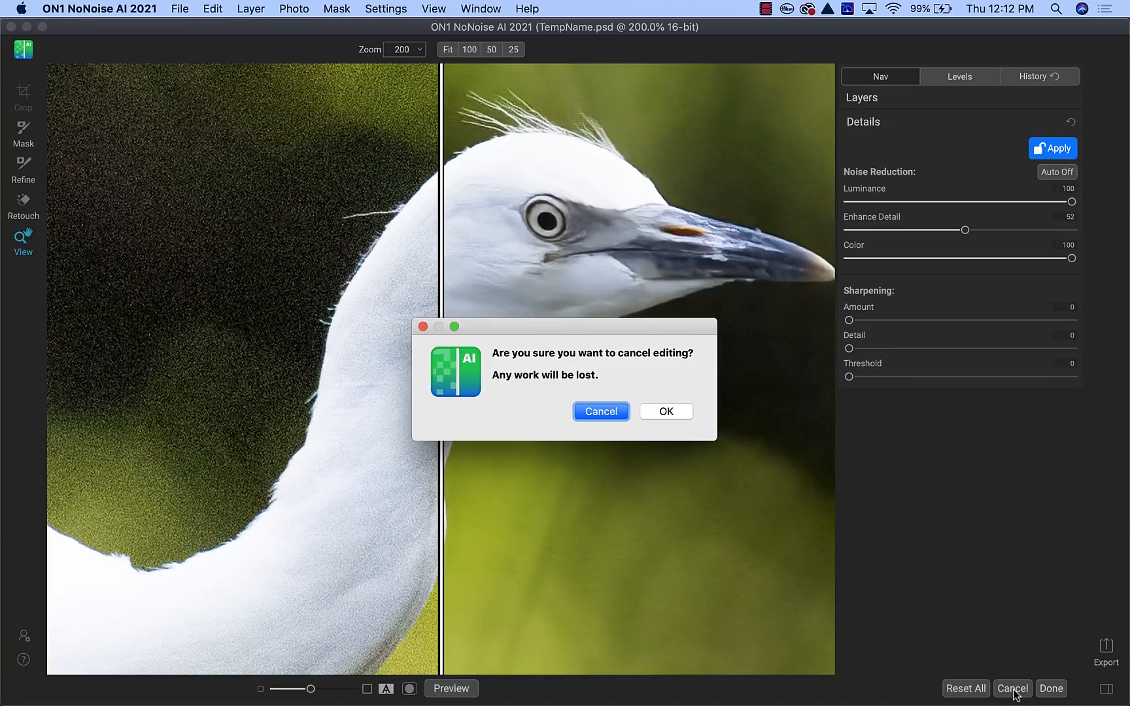
left_click(657, 409)
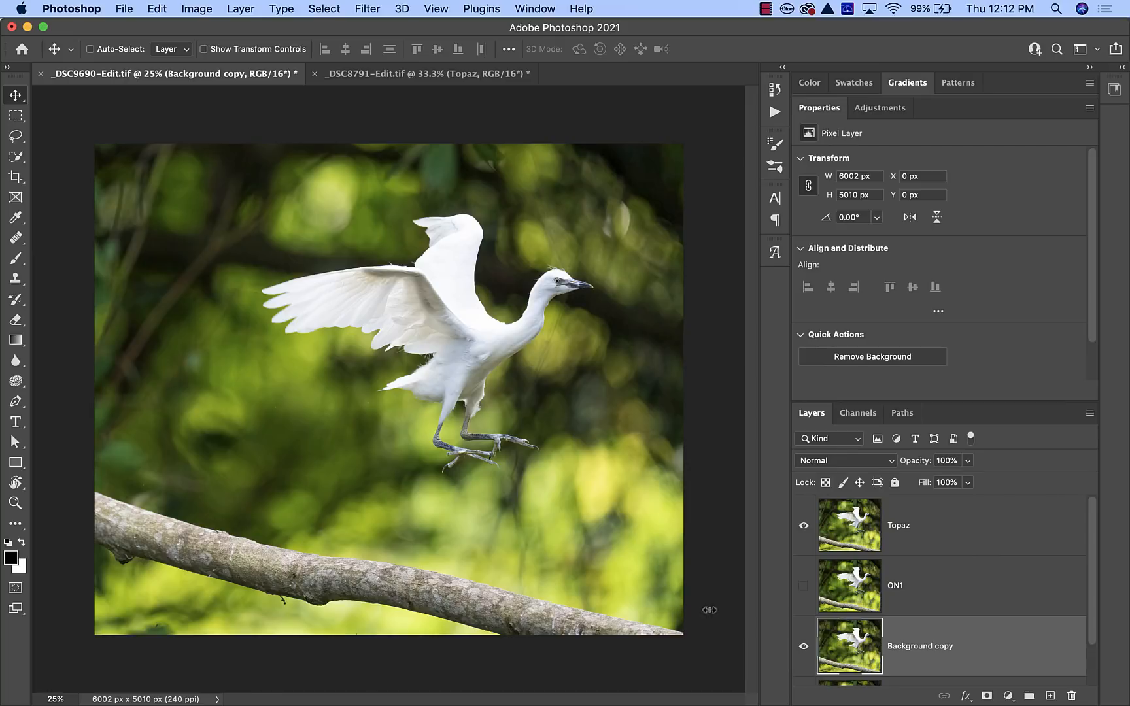
left_click(804, 646)
left_click(804, 526)
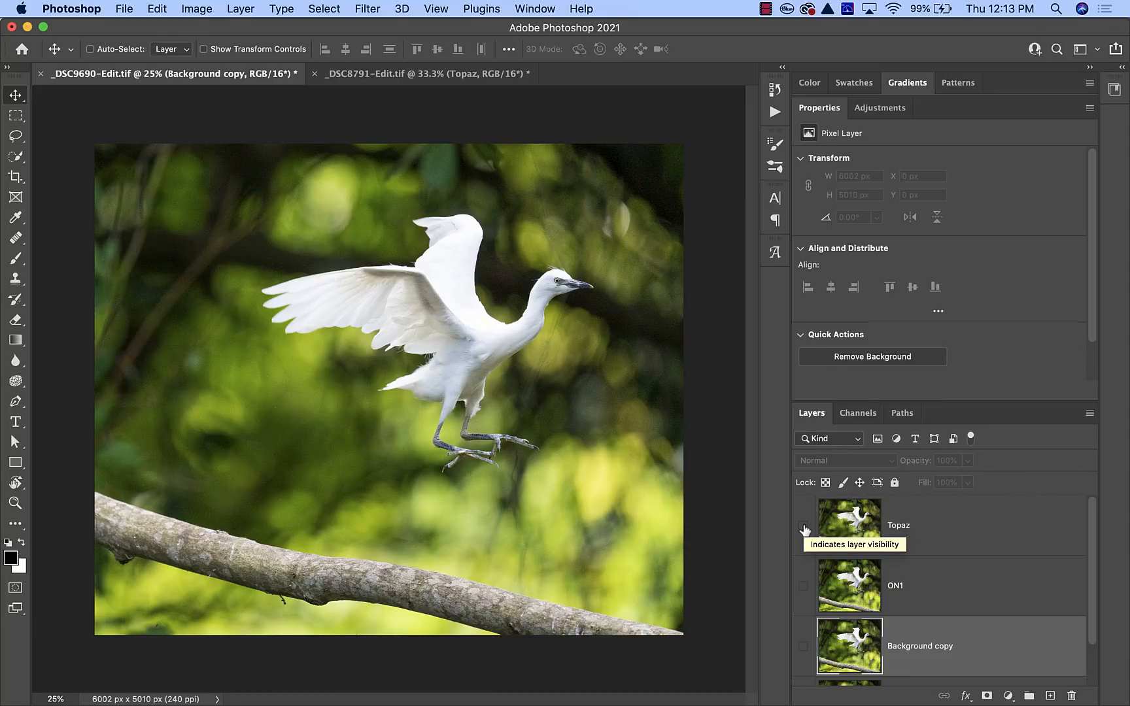
Examine the unprocessed bird photo in full-screen view and return to the standard workspace
key("f")
key("f")
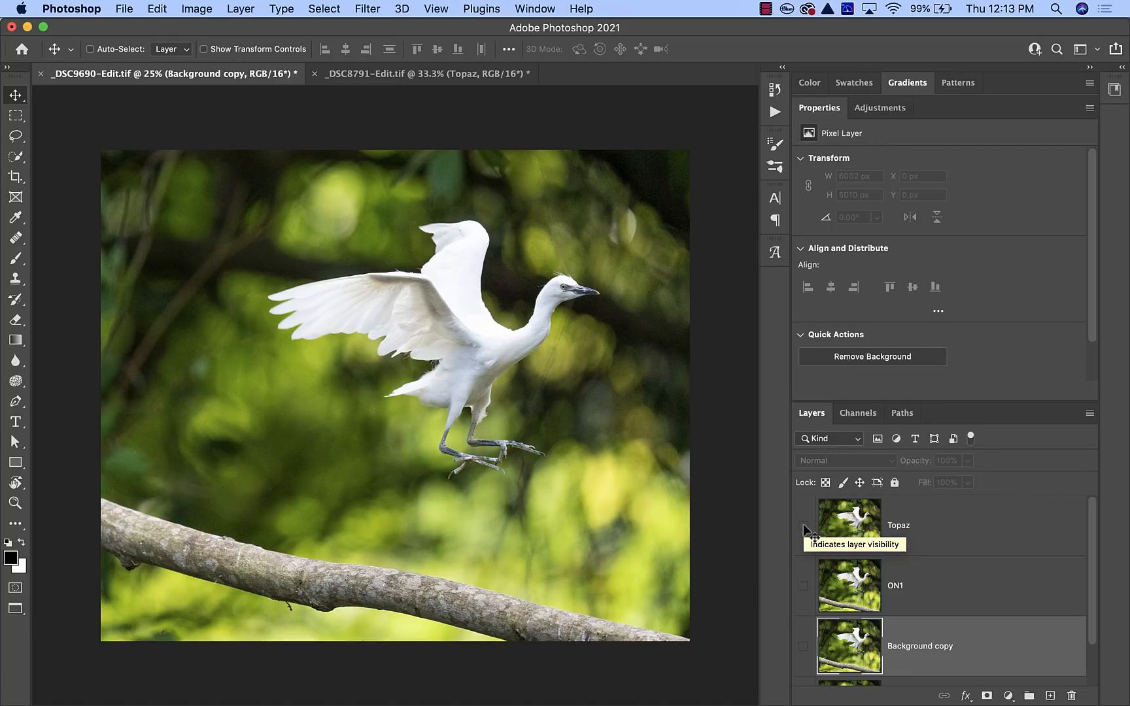
key("ctrl+0")
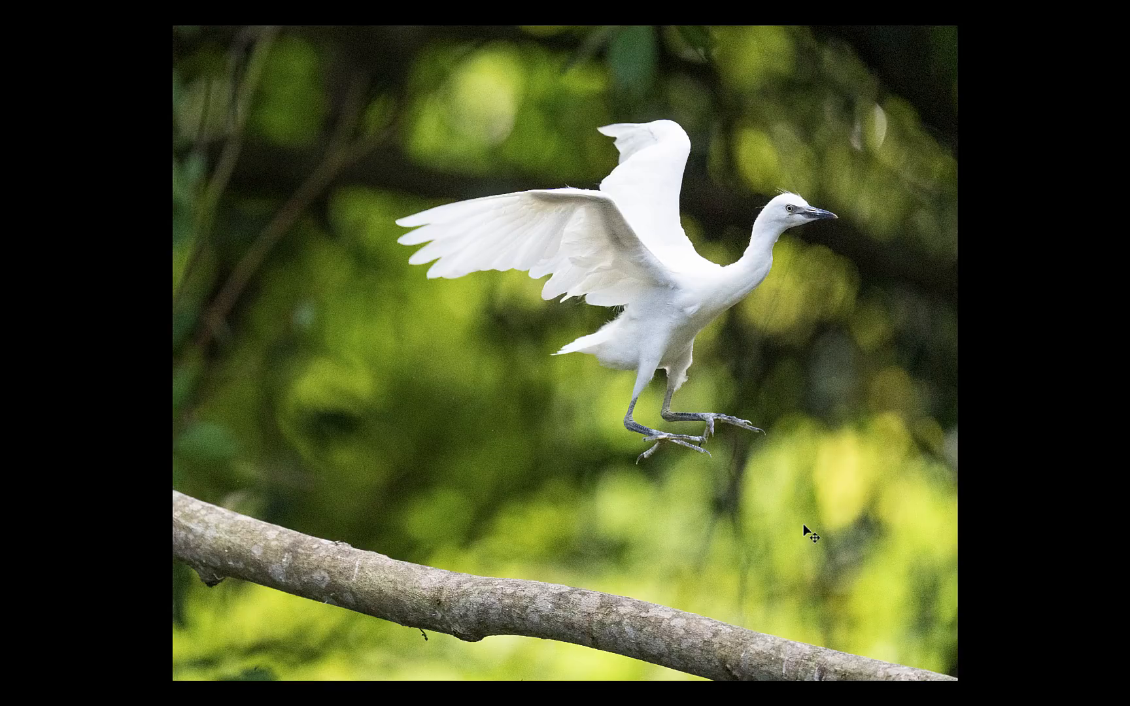
key("ctrl+plus")
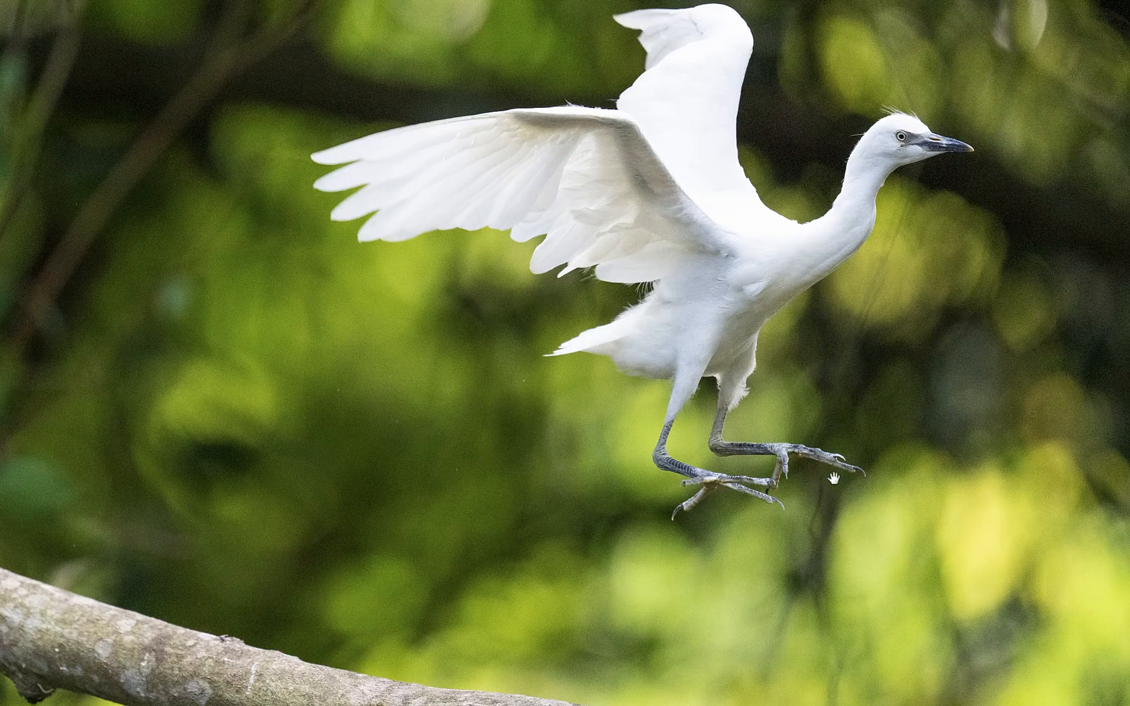
left_click_drag(833, 478, 828, 480)
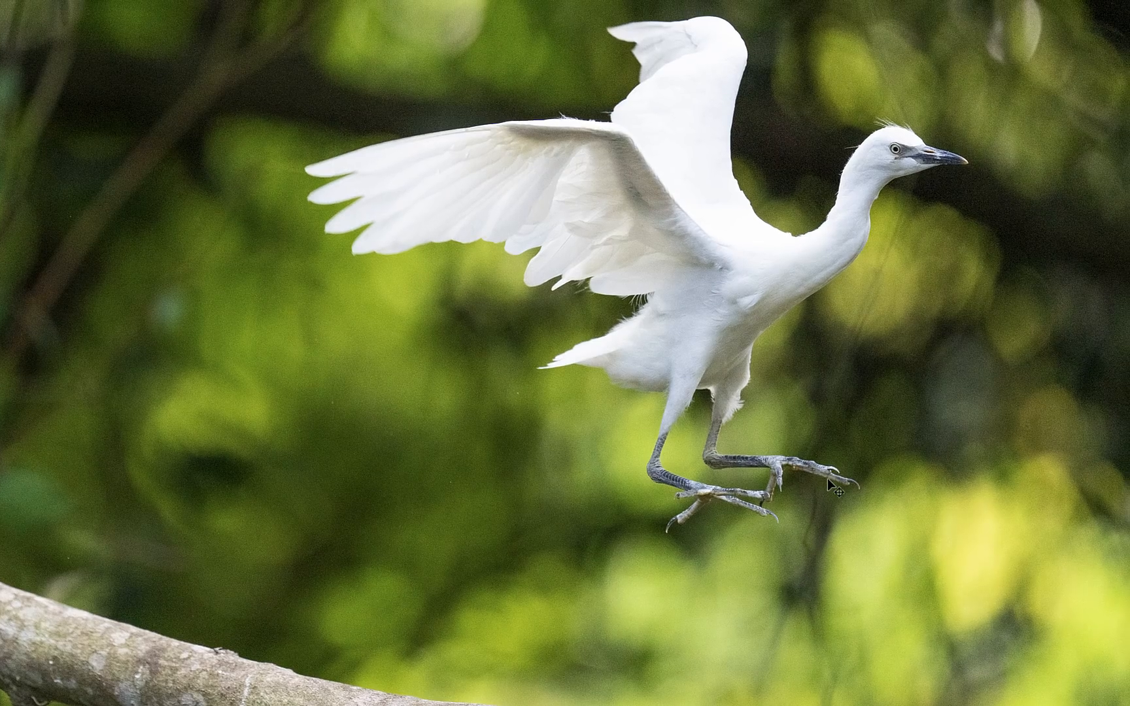
key("ctrl+minus")
key("f")
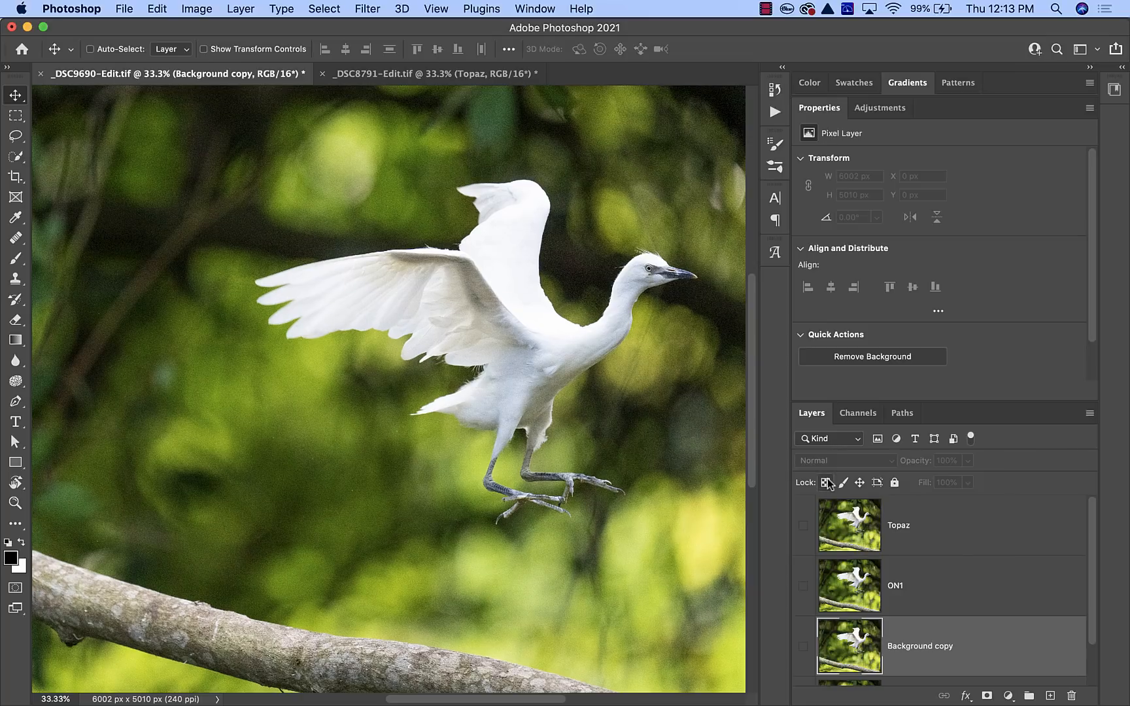
Show the ON1 layer while viewing the bird's head at 300% magnification
key("ctrl+plus")
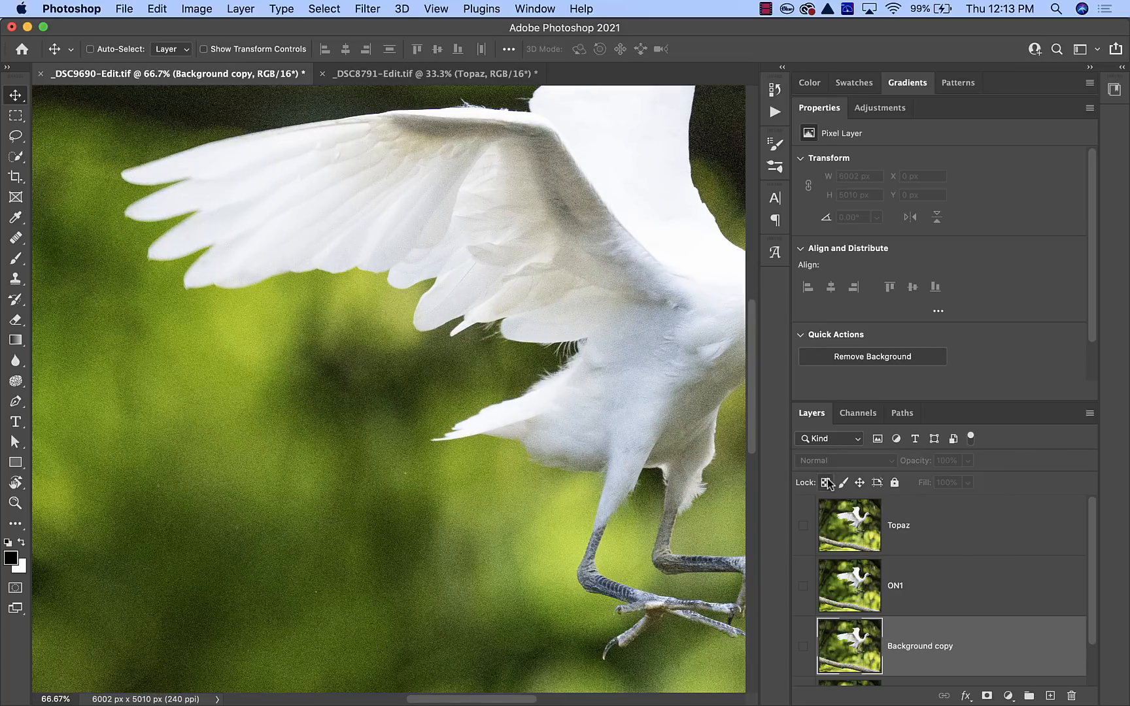
left_click_drag(659, 287, 391, 409)
left_click_drag(331, 353, 313, 338)
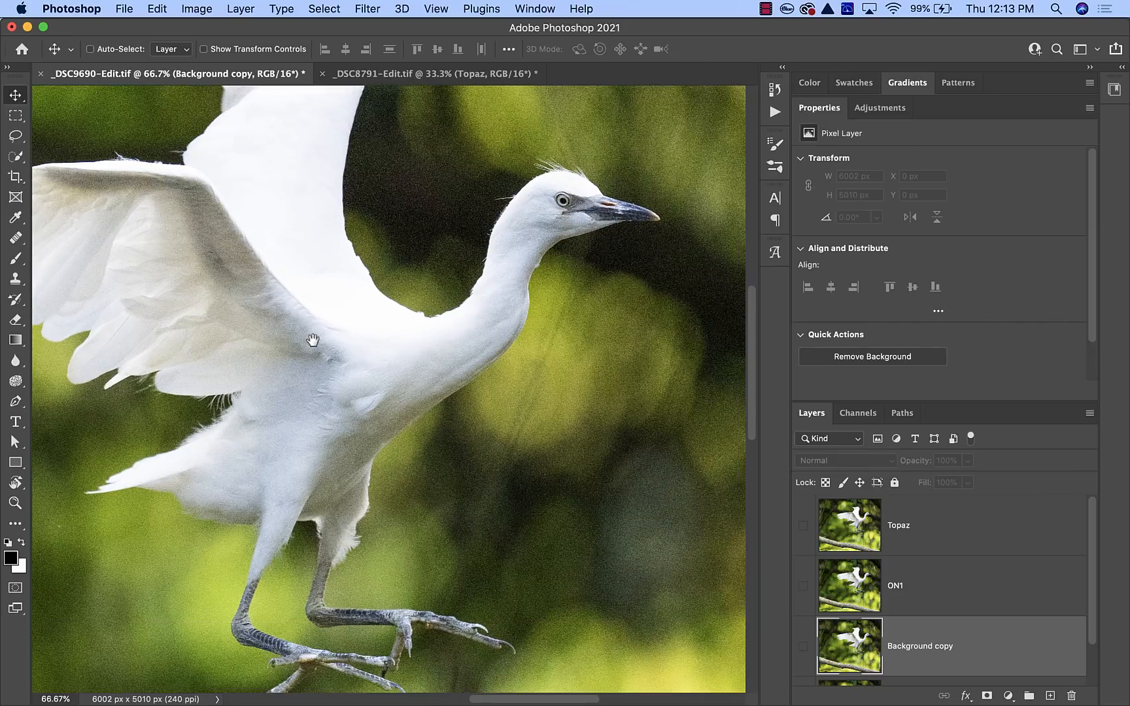
left_click_drag(570, 262, 488, 337)
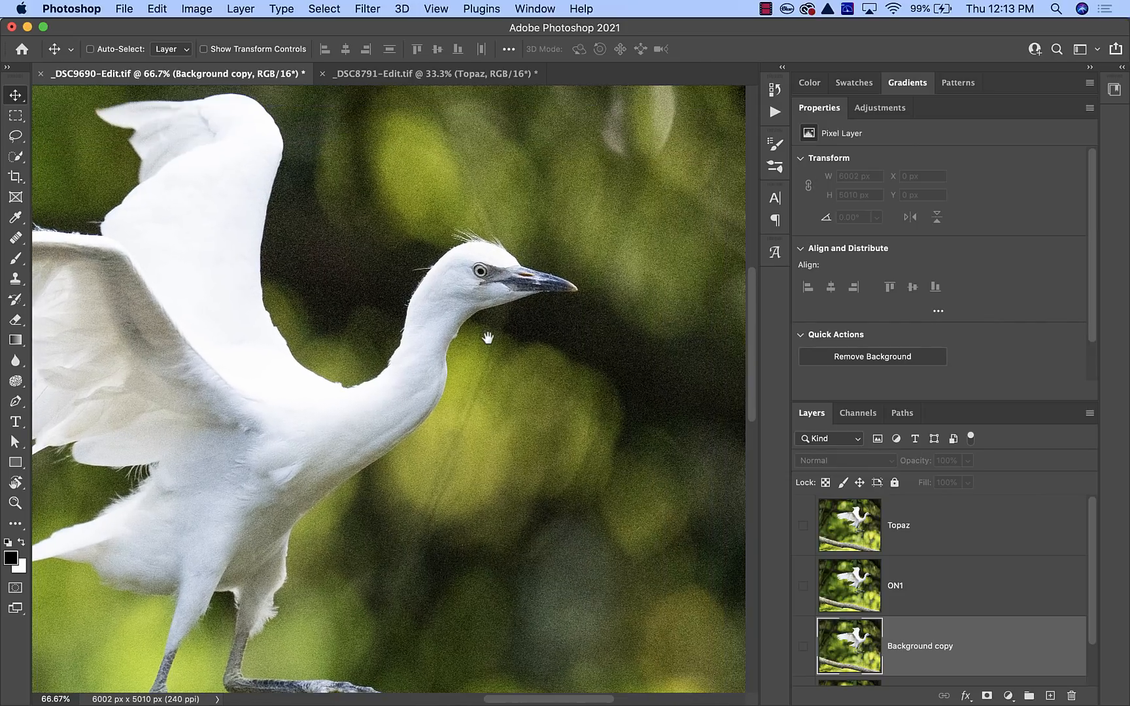
scroll(399, 340, "up", 3)
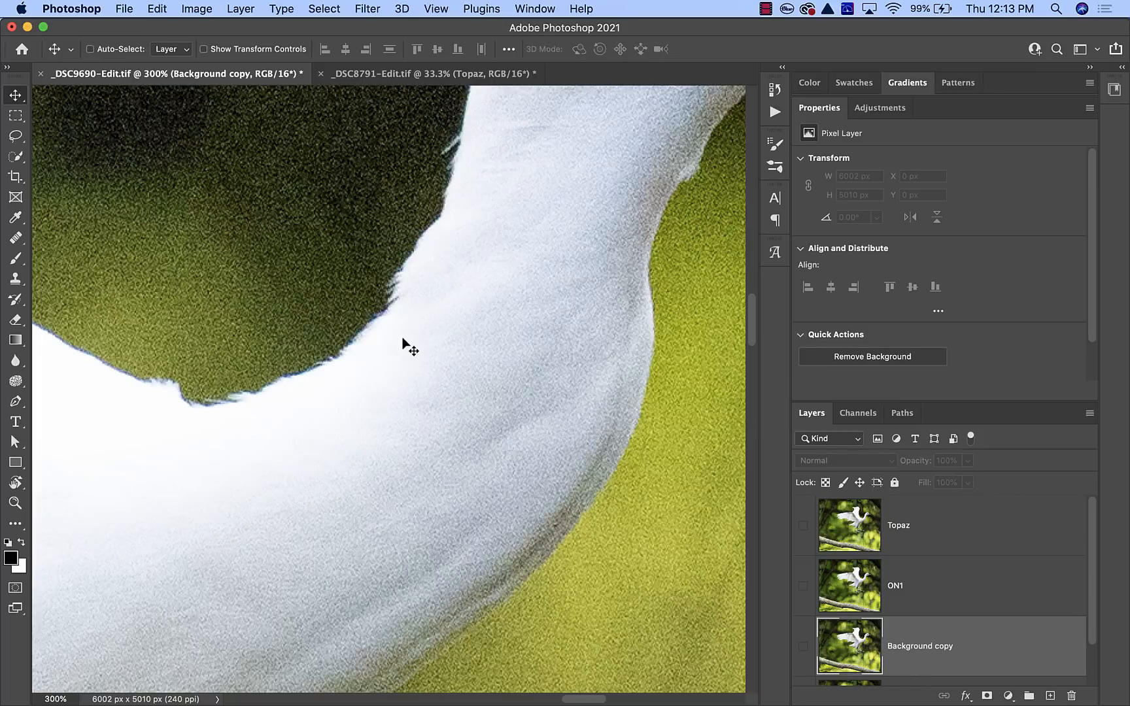
left_click_drag(556, 235, 312, 411)
left_click_drag(502, 262, 399, 406)
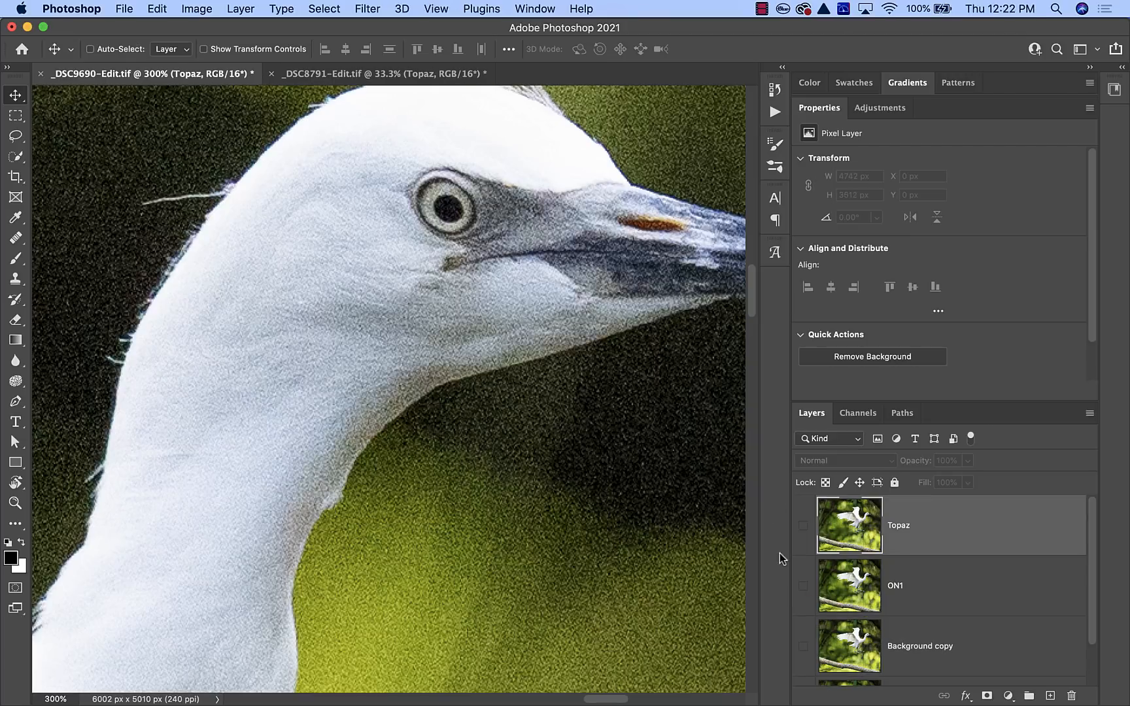
left_click(802, 588)
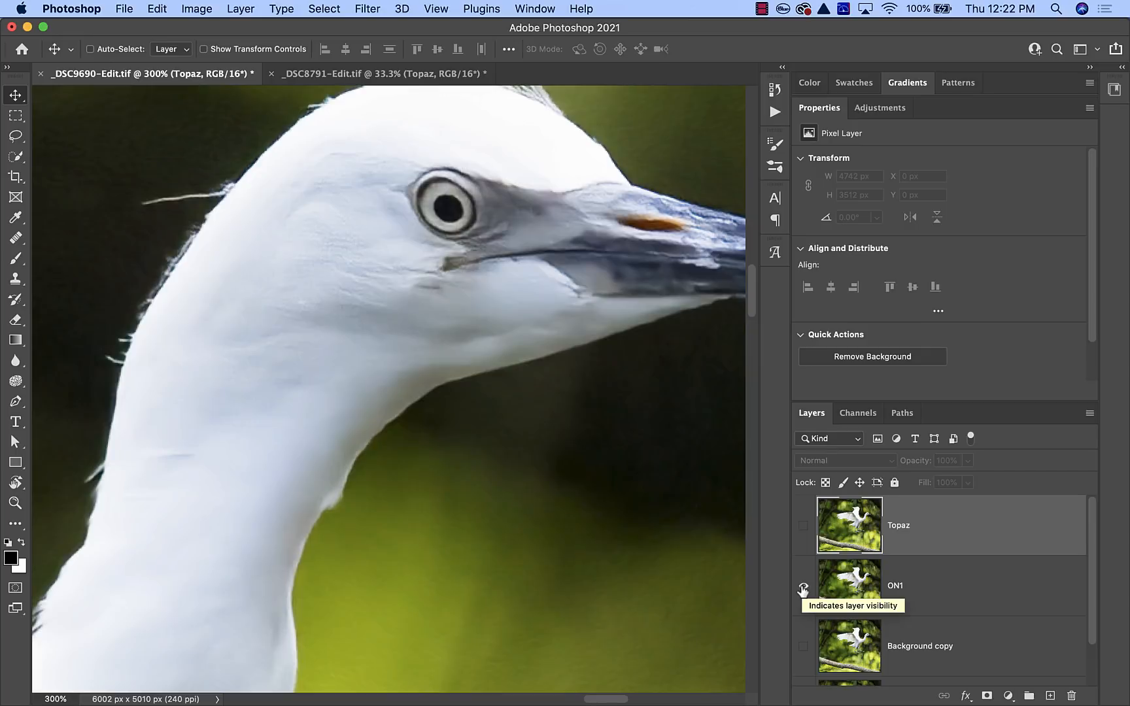
Toggle the Topaz and ON1 layers to compare both results with the unprocessed bird's head at 300% magnification
left_click(805, 526)
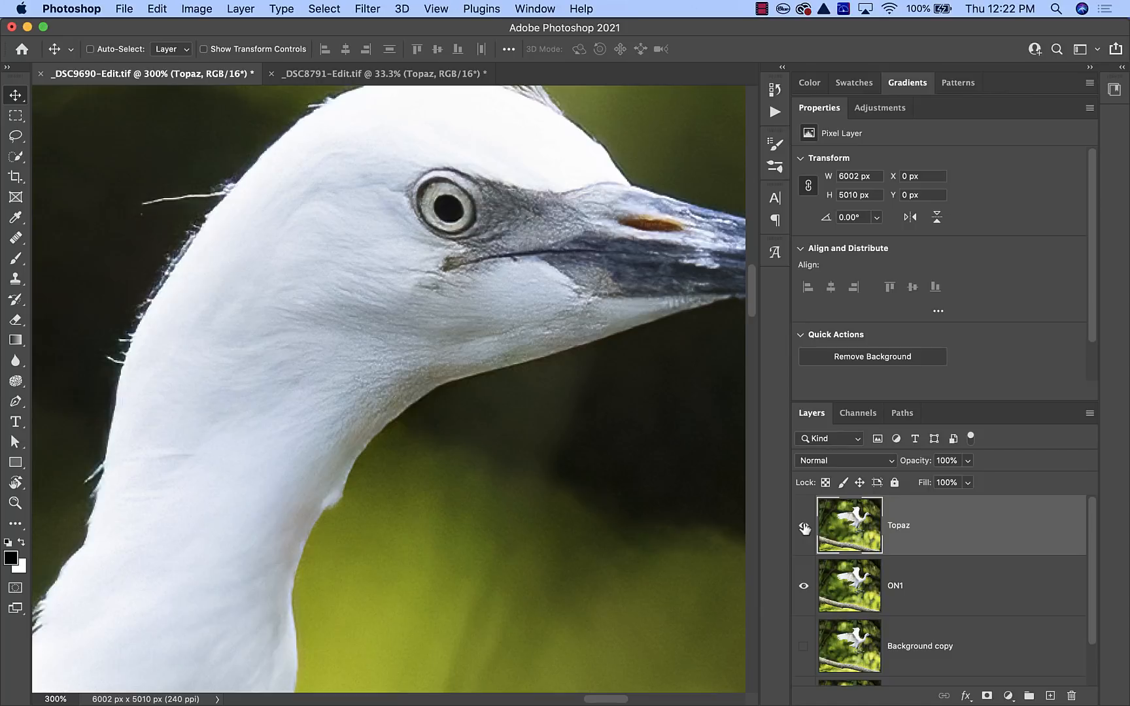
left_click(805, 527)
left_click(804, 586)
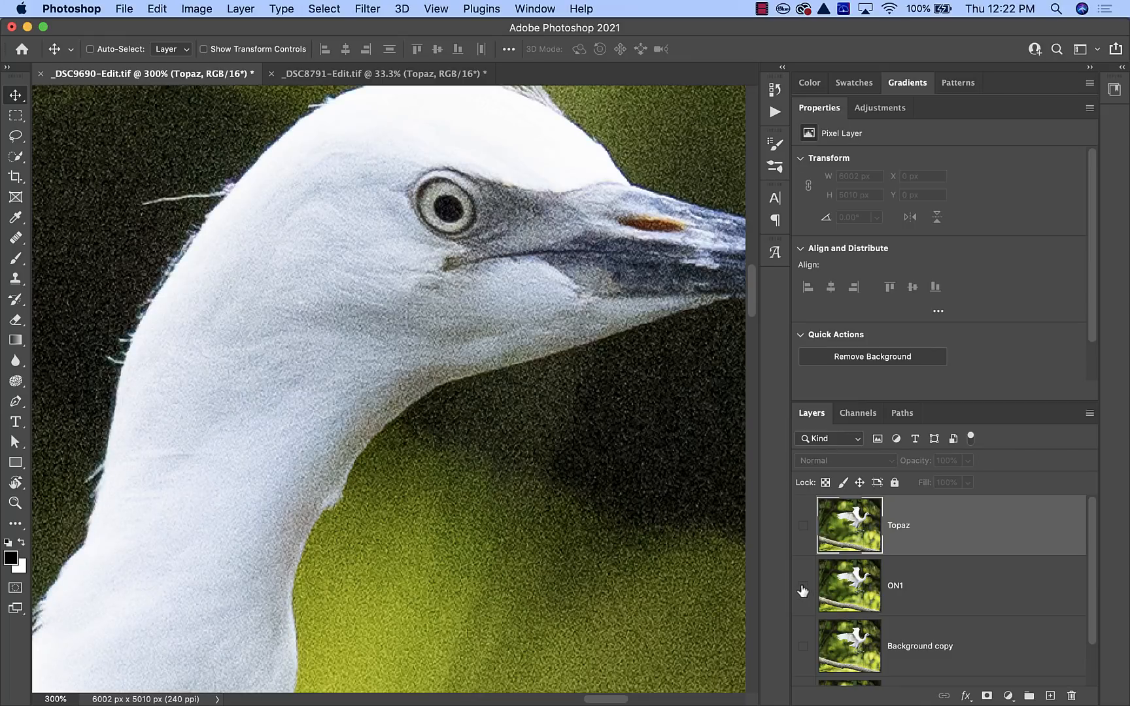
left_click(803, 588)
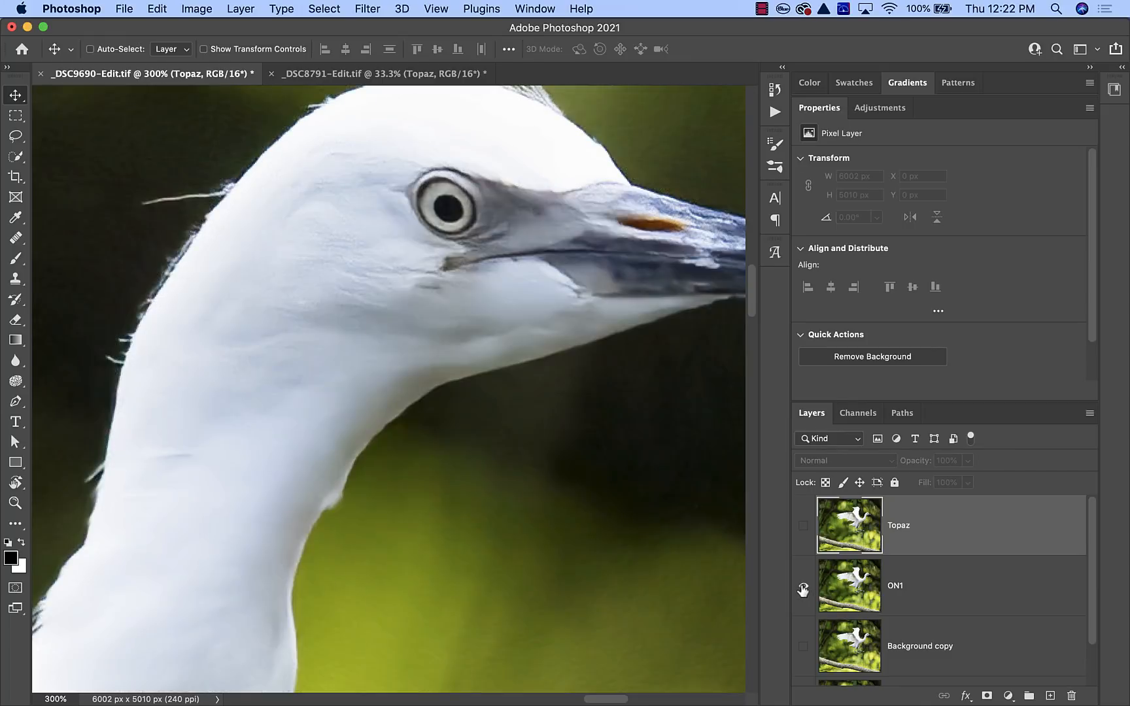
Compare the Topaz and ON1 layers again, select the ON1 layer and toggle its visibility against the unprocessed image
left_click(804, 527)
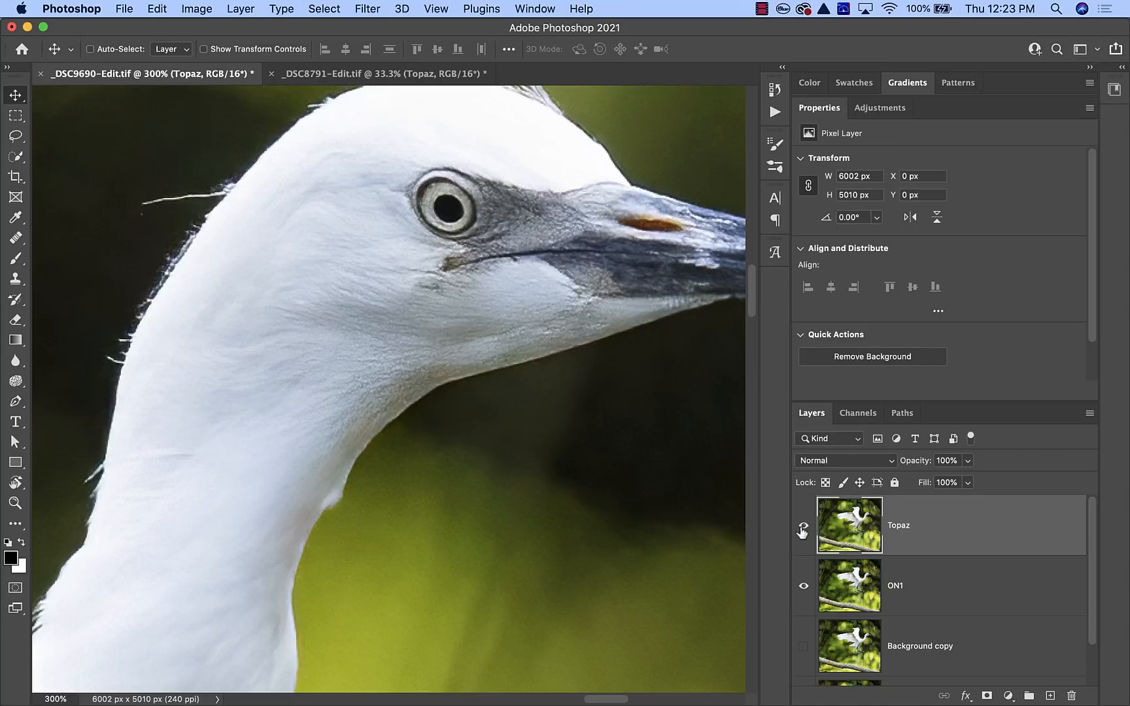
left_click(803, 527)
left_click(858, 598)
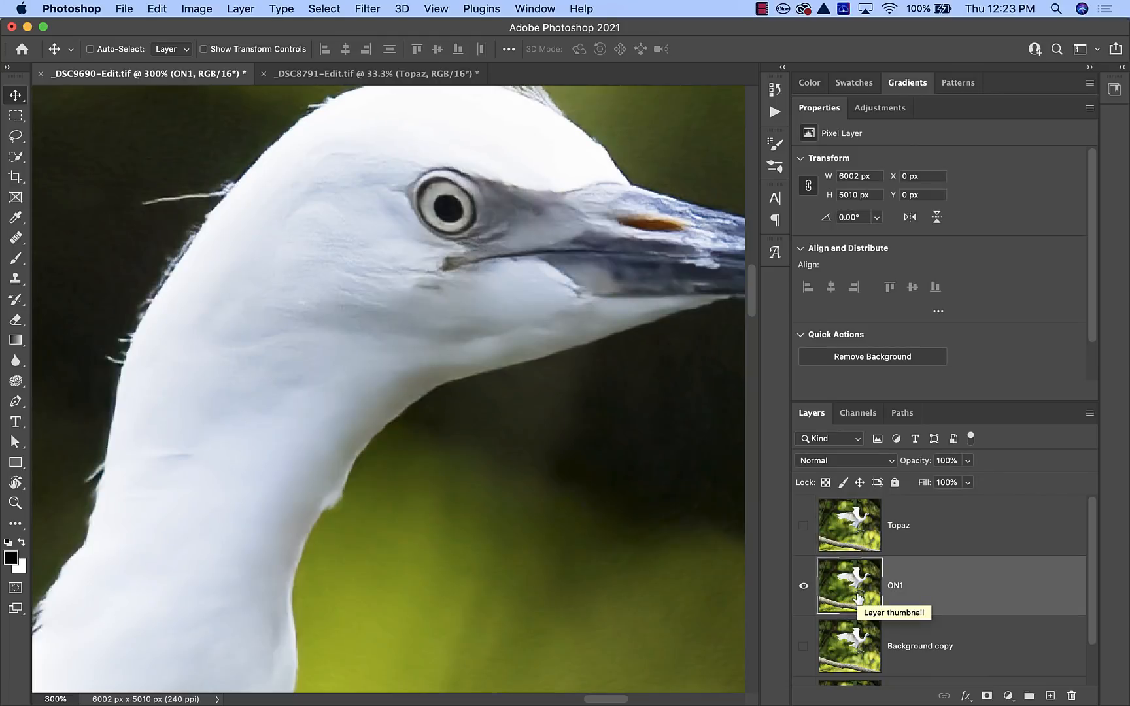
left_click(803, 586)
left_click(803, 586)
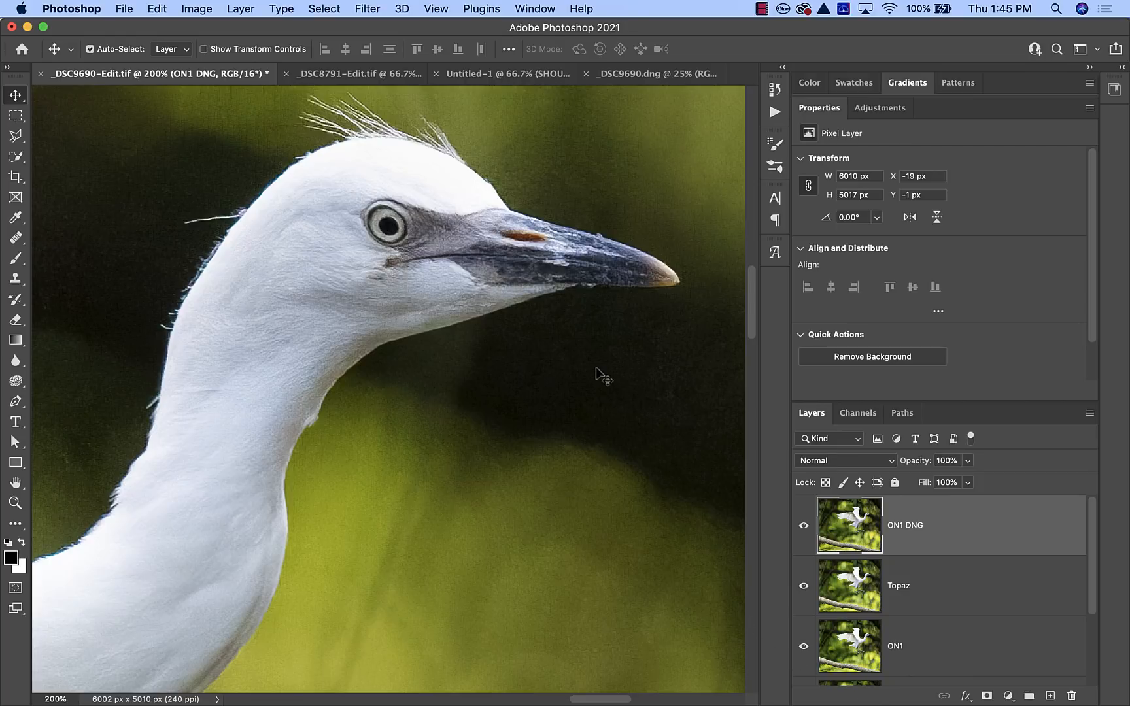
Hide the Topaz, ON1 and ON1 DNG layers to examine the unprocessed bird's head at 200% magnification
key("super+equal")
key("super+minus")
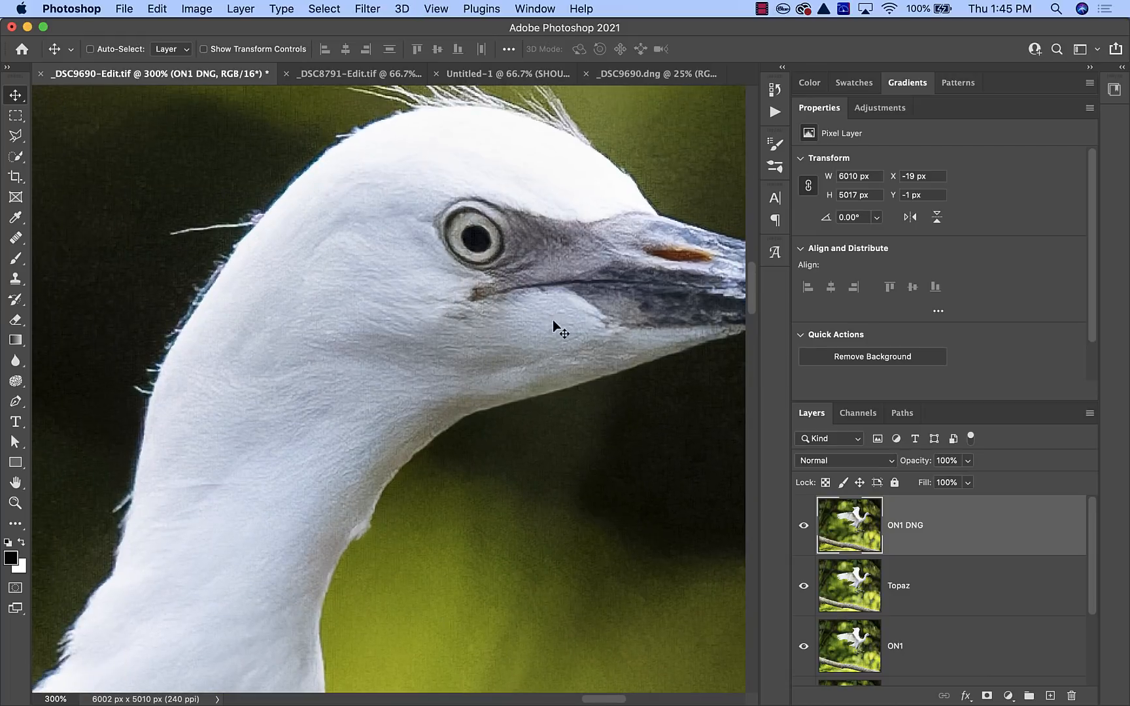
left_click_drag(474, 363, 544, 290)
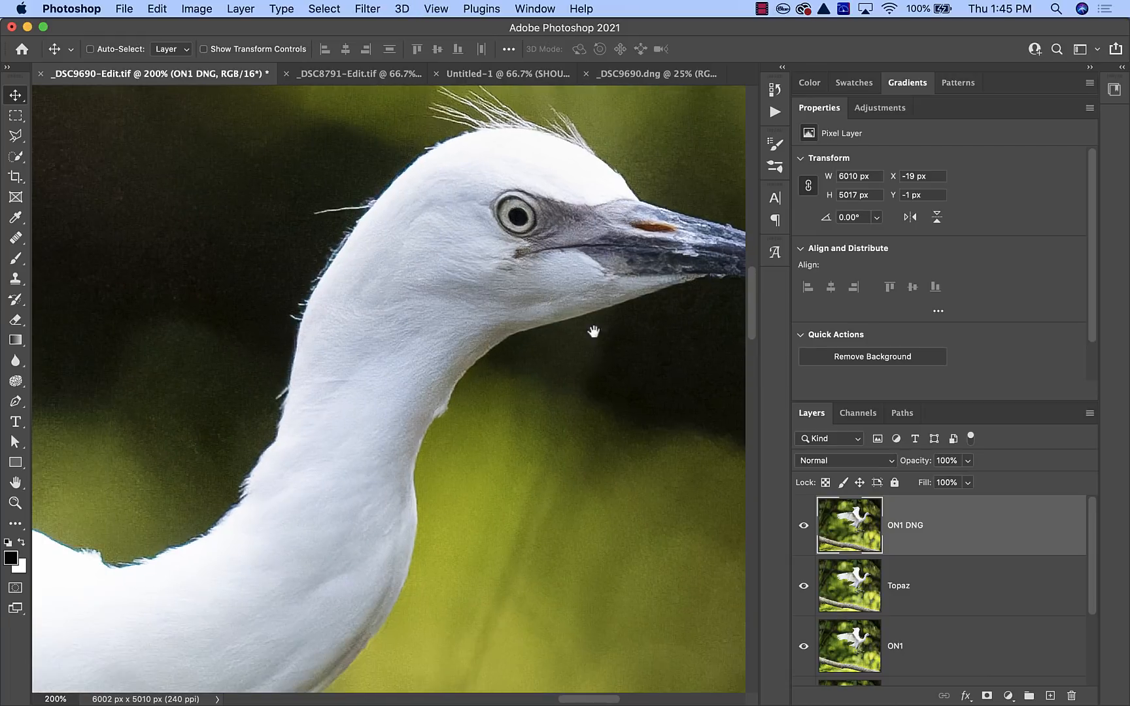
left_click(804, 586)
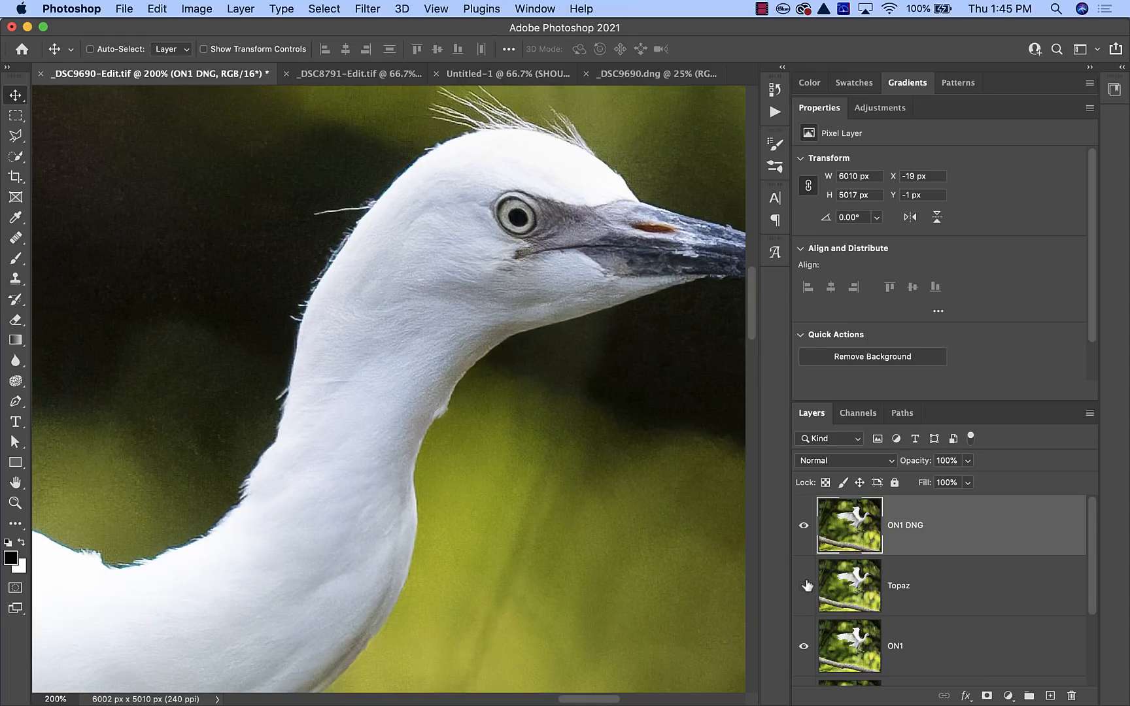
left_click(804, 647)
left_click(805, 528)
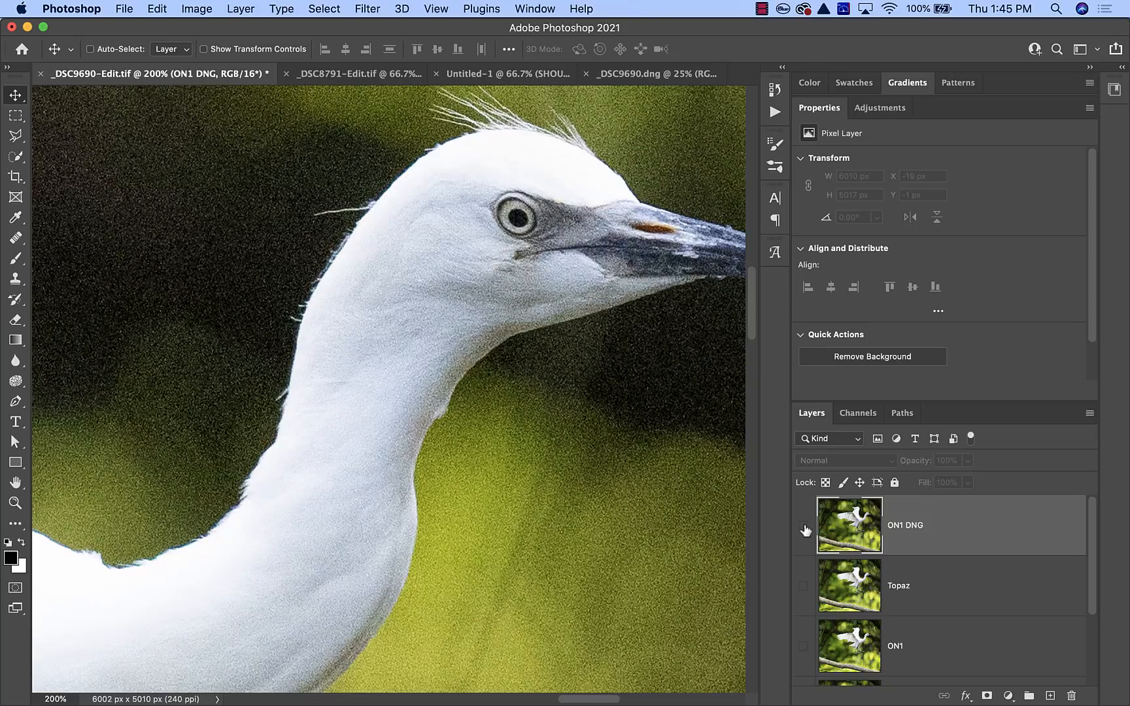
Show the ON1 layer and toggle the ON1 DNG layer to compare the two ON1 results
left_click(803, 647)
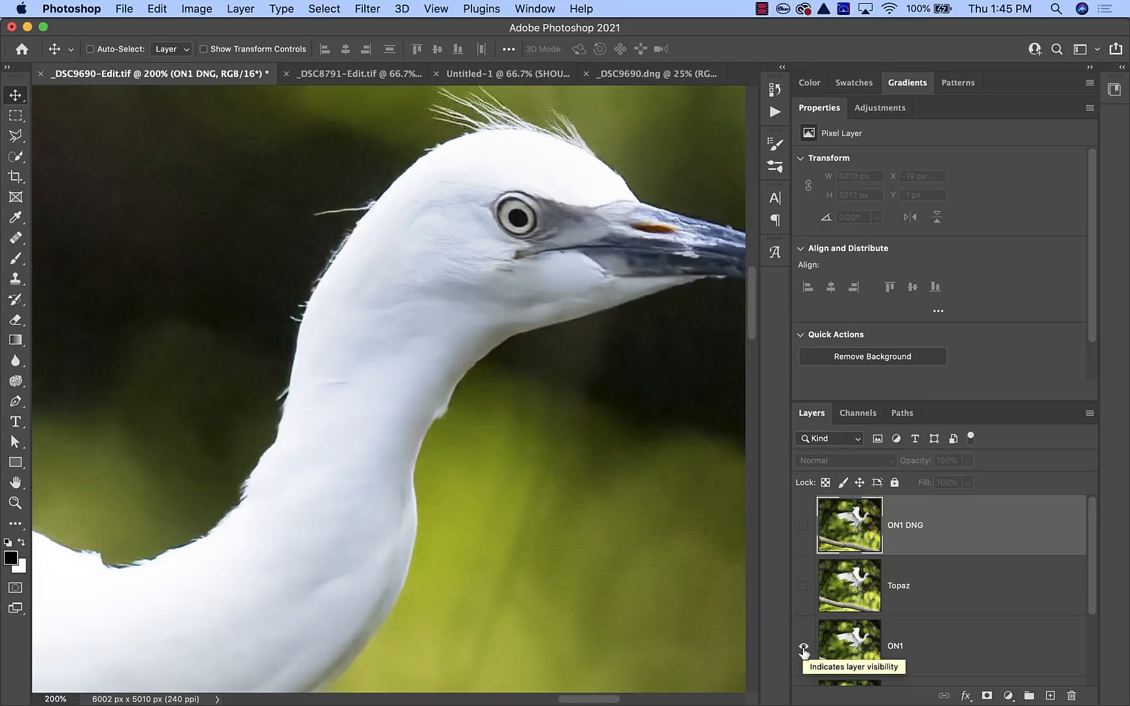
left_click(804, 529)
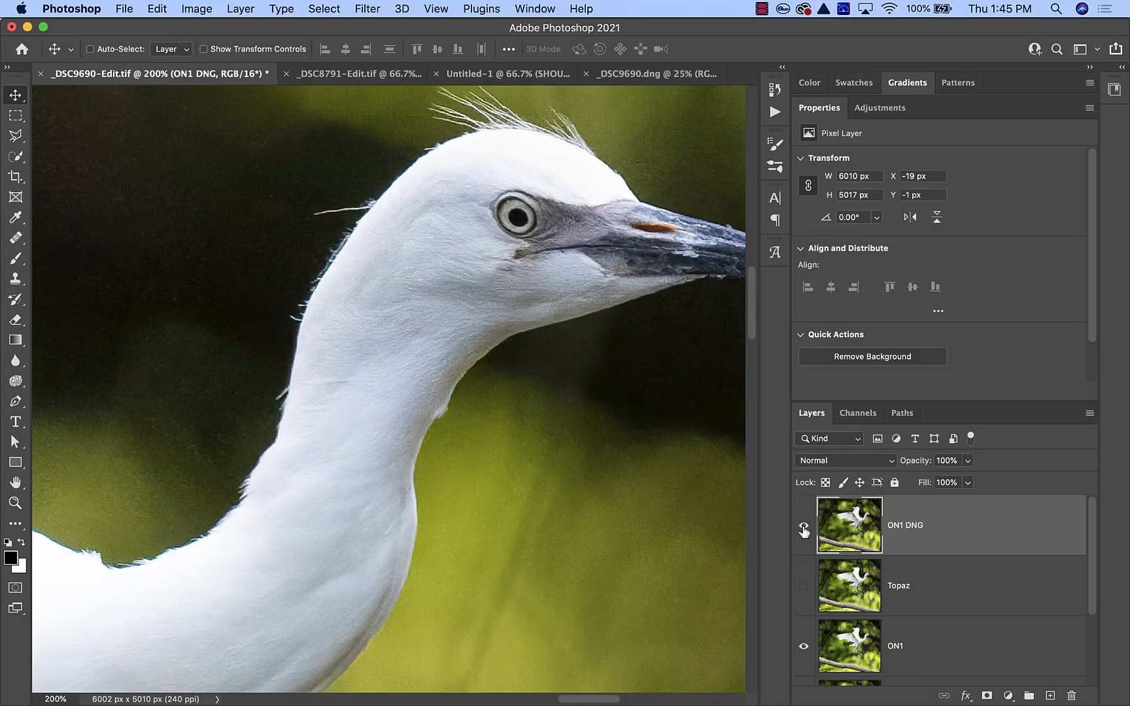
left_click(804, 529)
left_click(803, 529)
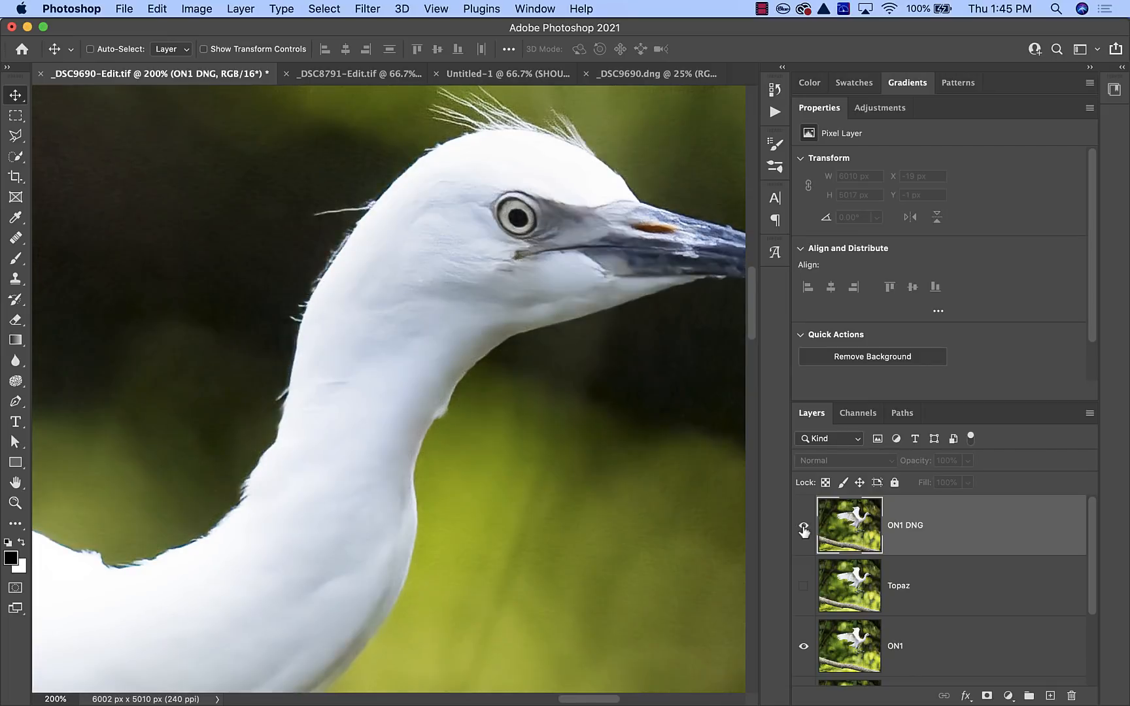
left_click(804, 530)
Show the Topaz layer beneath ON1 DNG and toggle the ON1 DNG layer to compare the two results
left_click(804, 529)
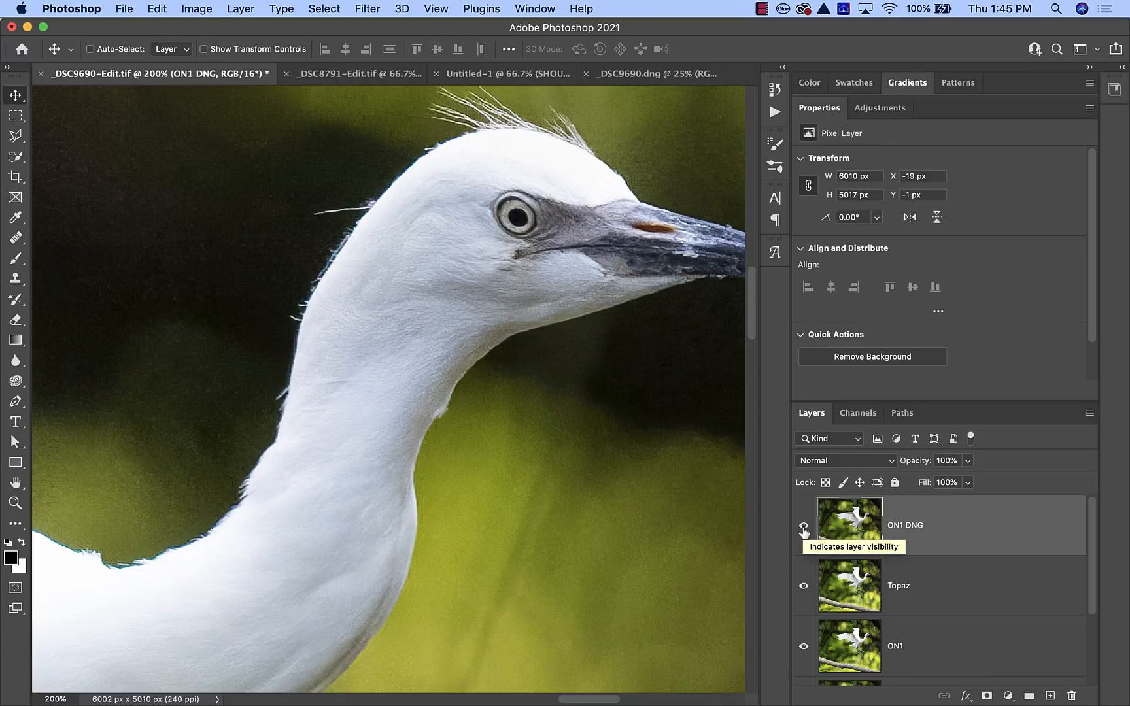
left_click(804, 527)
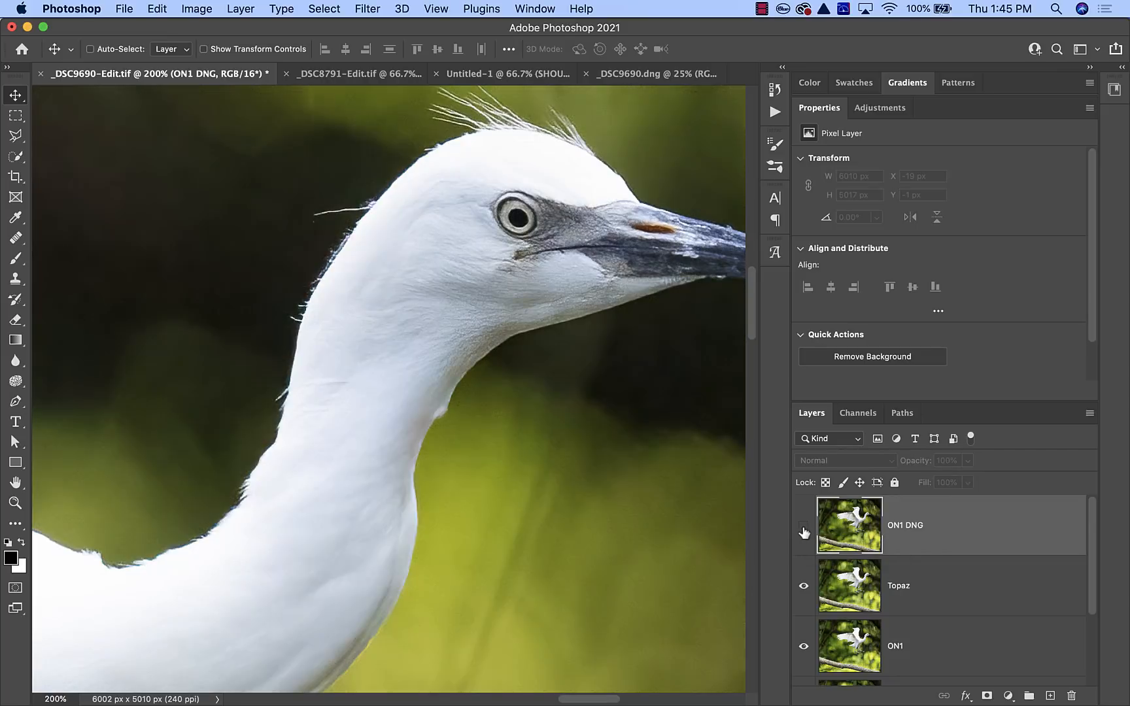
left_click(803, 528)
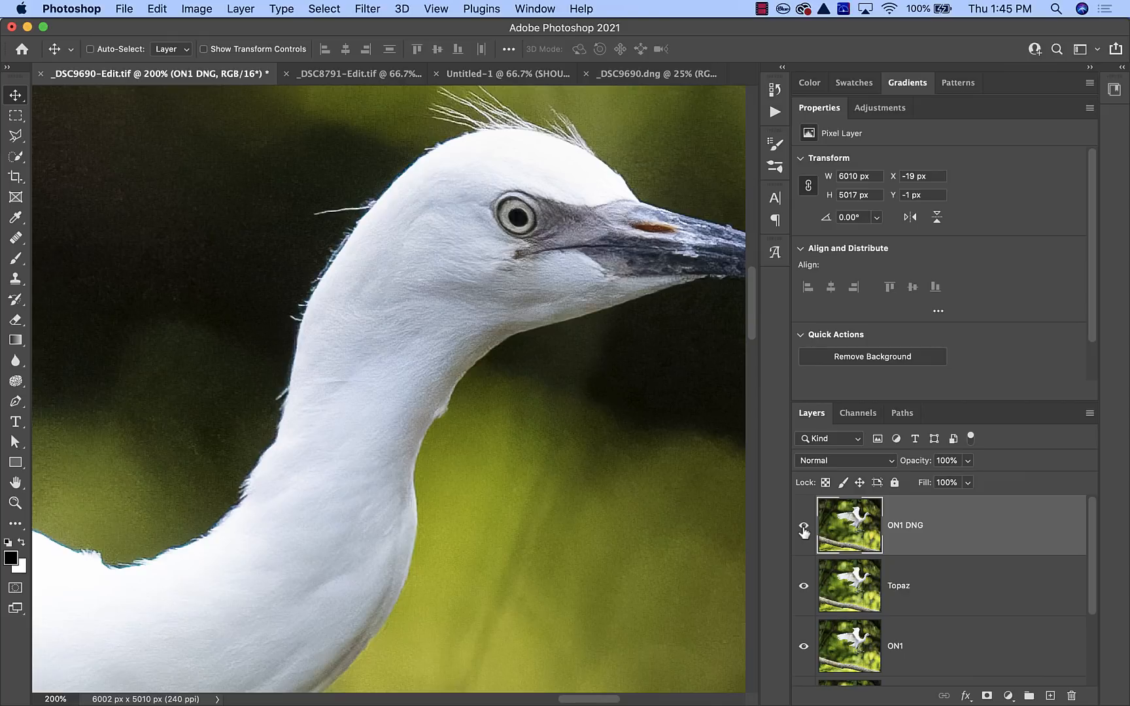
left_click(803, 528)
left_click(803, 529)
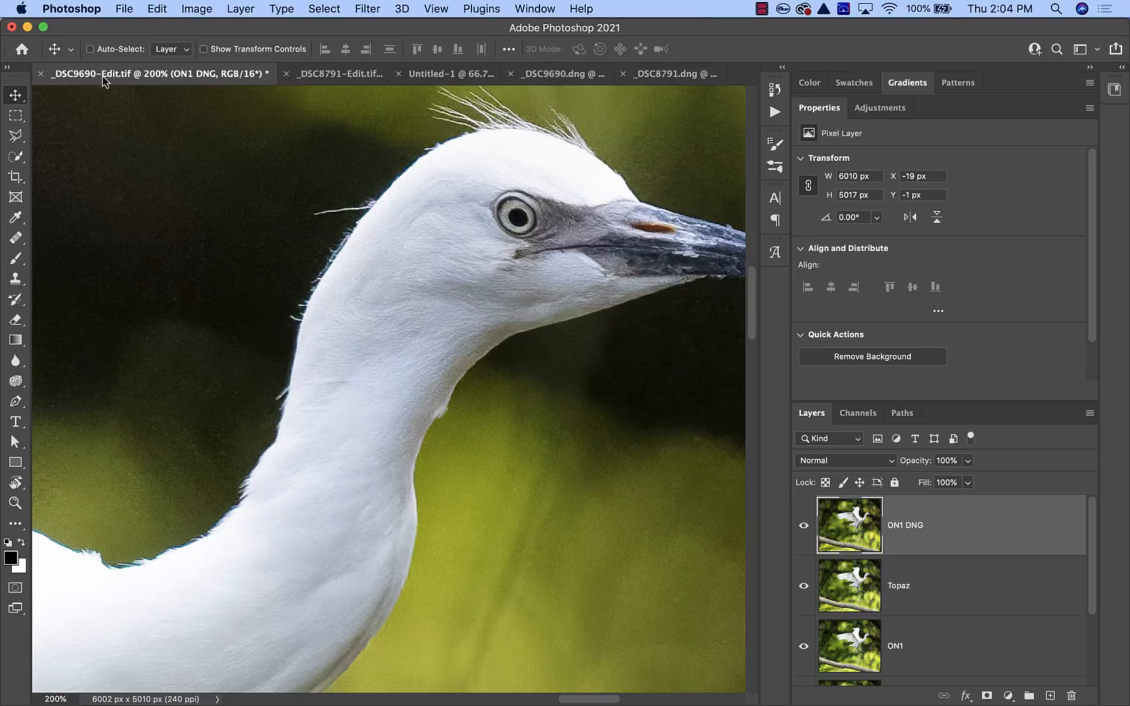
Switch to the _DSC8791-Edit.tif document and examine the perched bird's head at 200% magnification
left_click(321, 72)
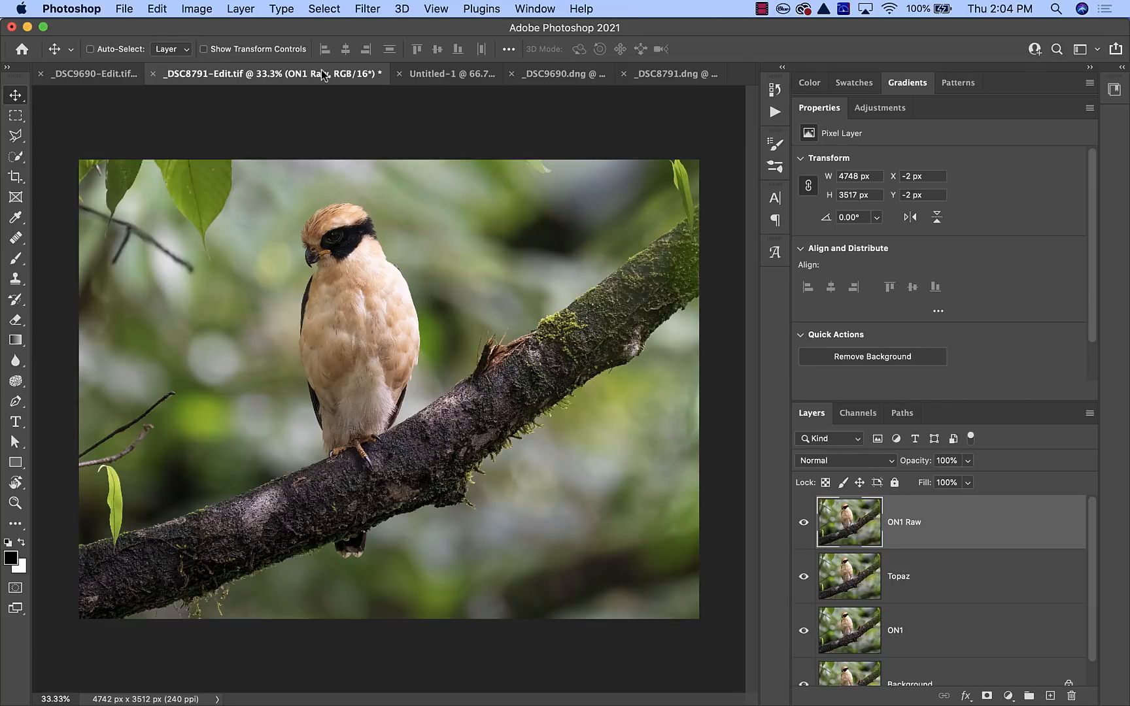
key("super+equal")
key("super+equal")
key("super+equal")
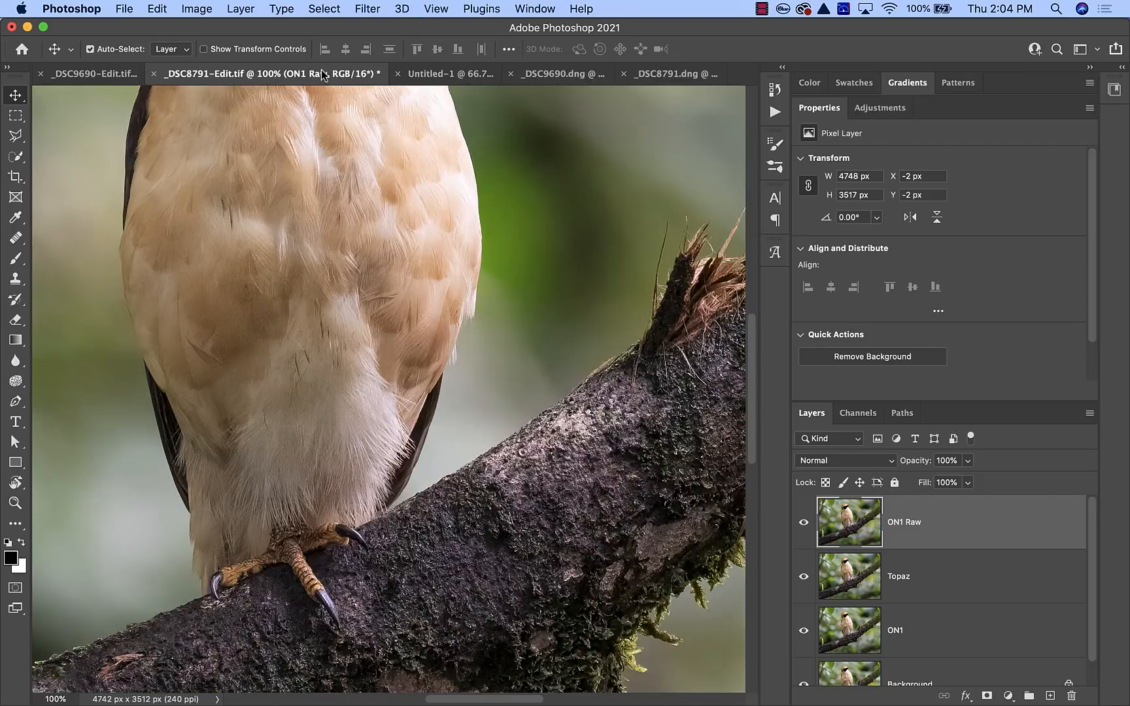
scroll(416, 215, "up", 10)
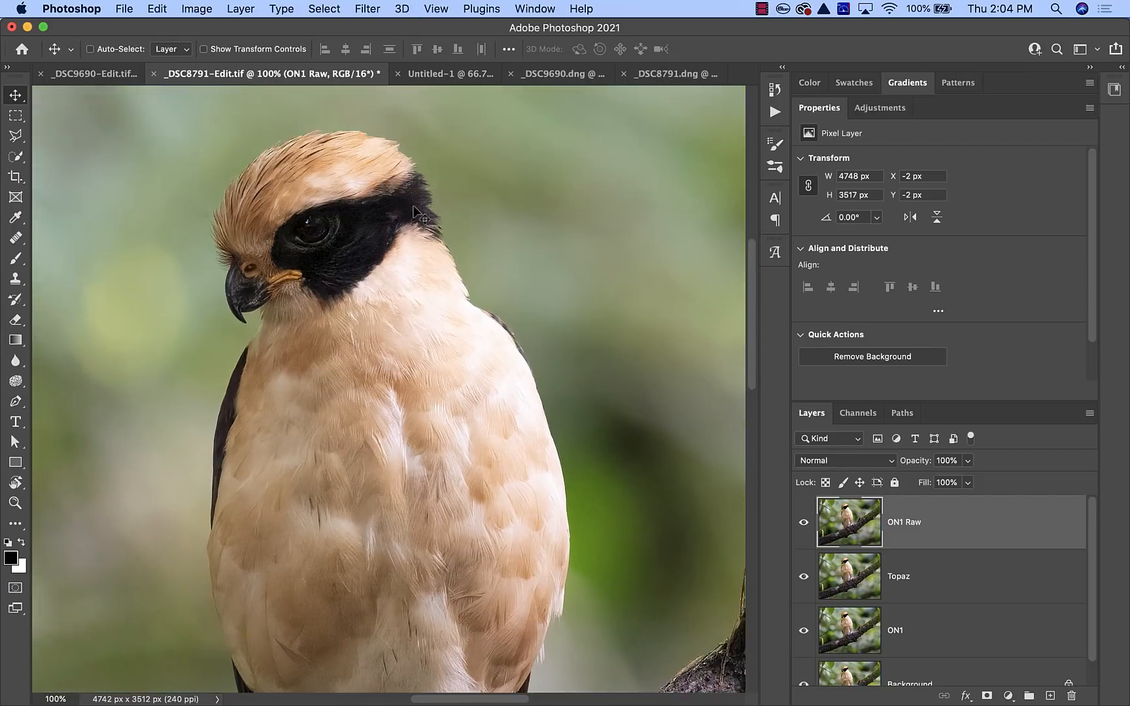
key("super+equal")
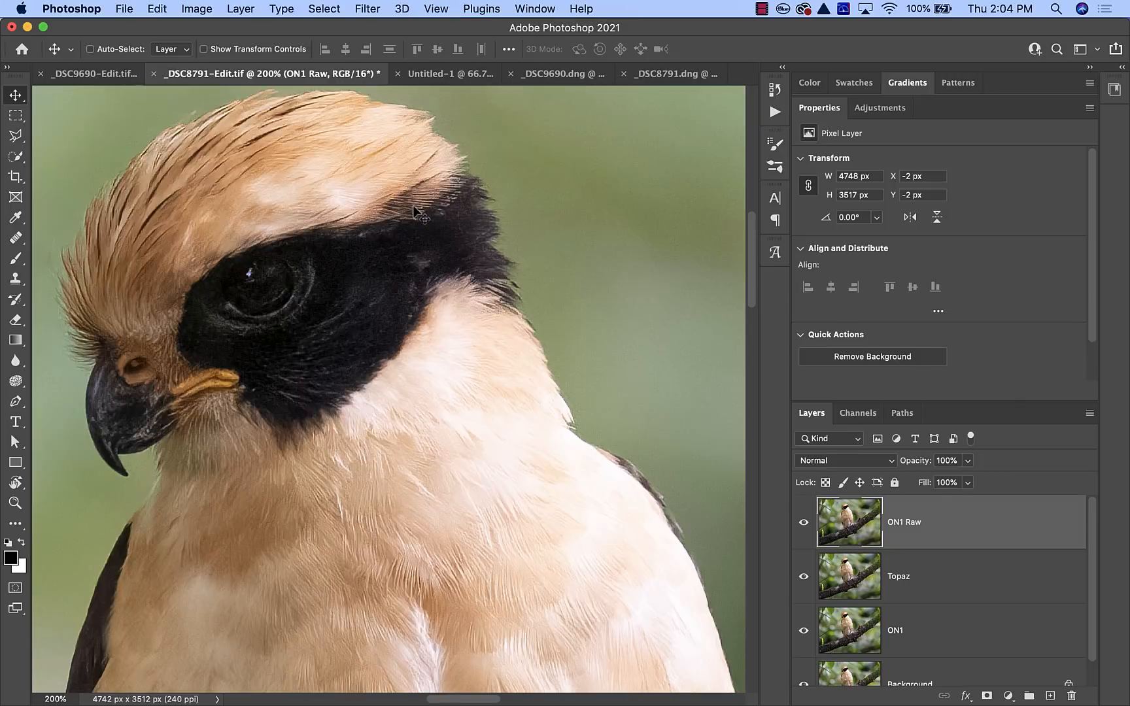
scroll(406, 263, "down", 2)
scroll(406, 262, "left", 1)
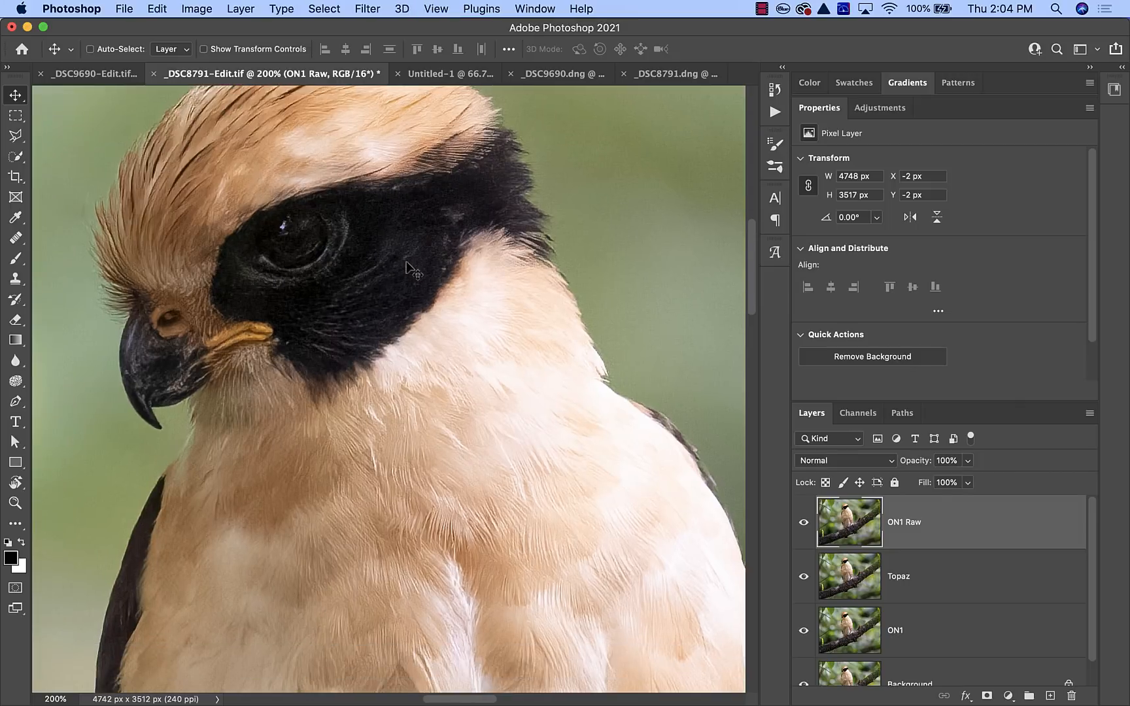
Hide the ON1 Raw, Topaz and ON1 layers to reveal the unprocessed Background image
left_click(804, 521)
left_click(804, 576)
left_click(803, 627)
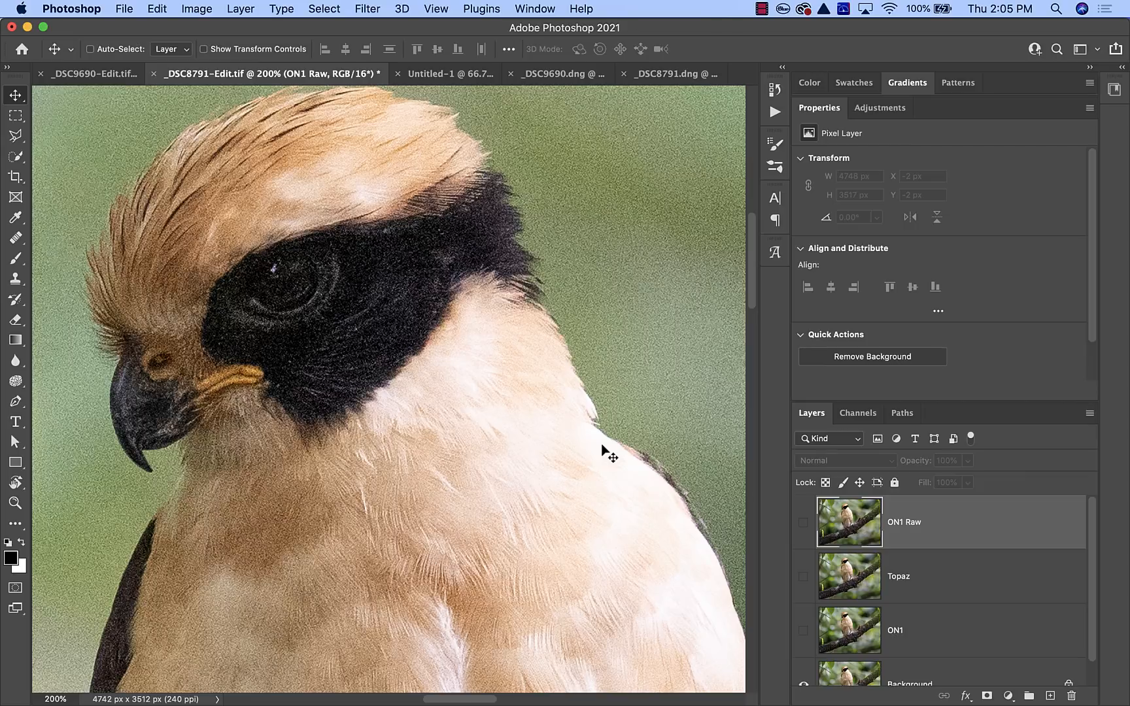
Show the ON1 layer, and move the ON1 Raw layer beneath Topaz with its visibility turned on
left_click(804, 631)
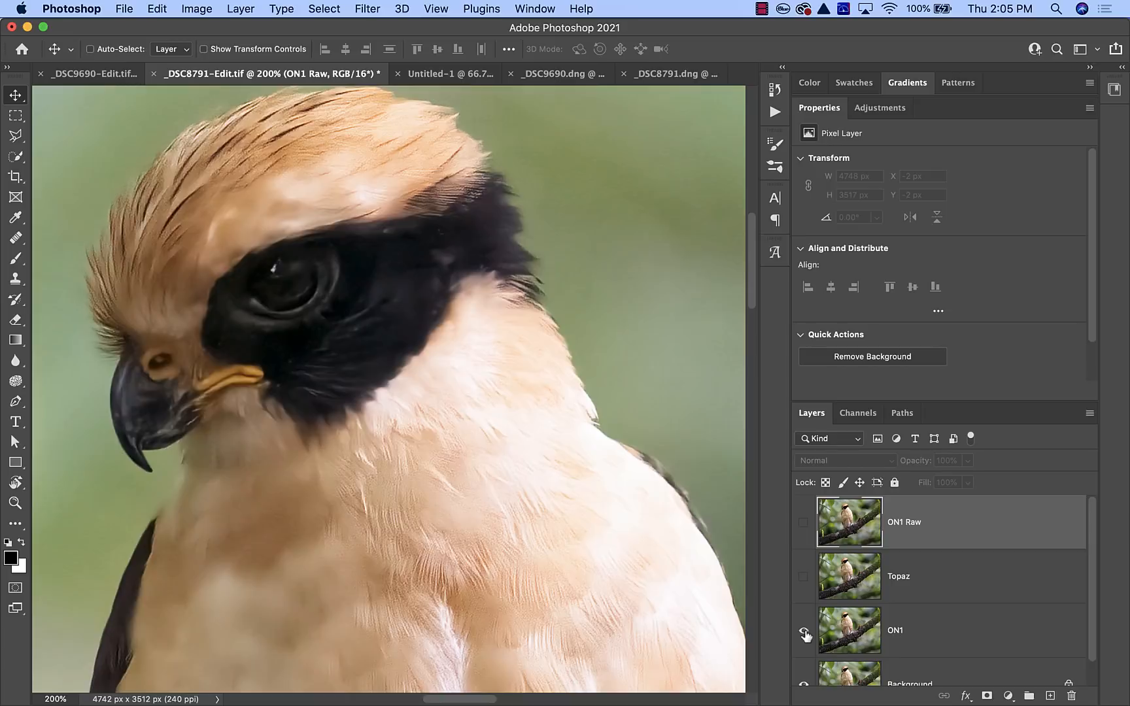
left_click_drag(858, 529, 853, 582)
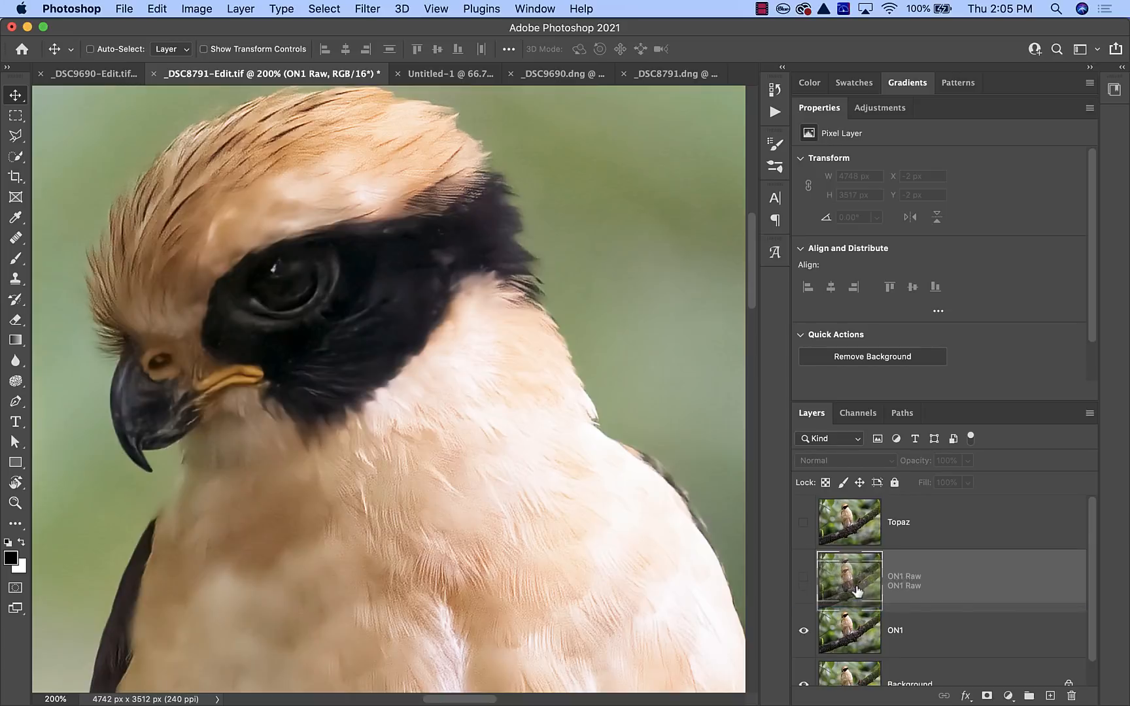
left_click(803, 579)
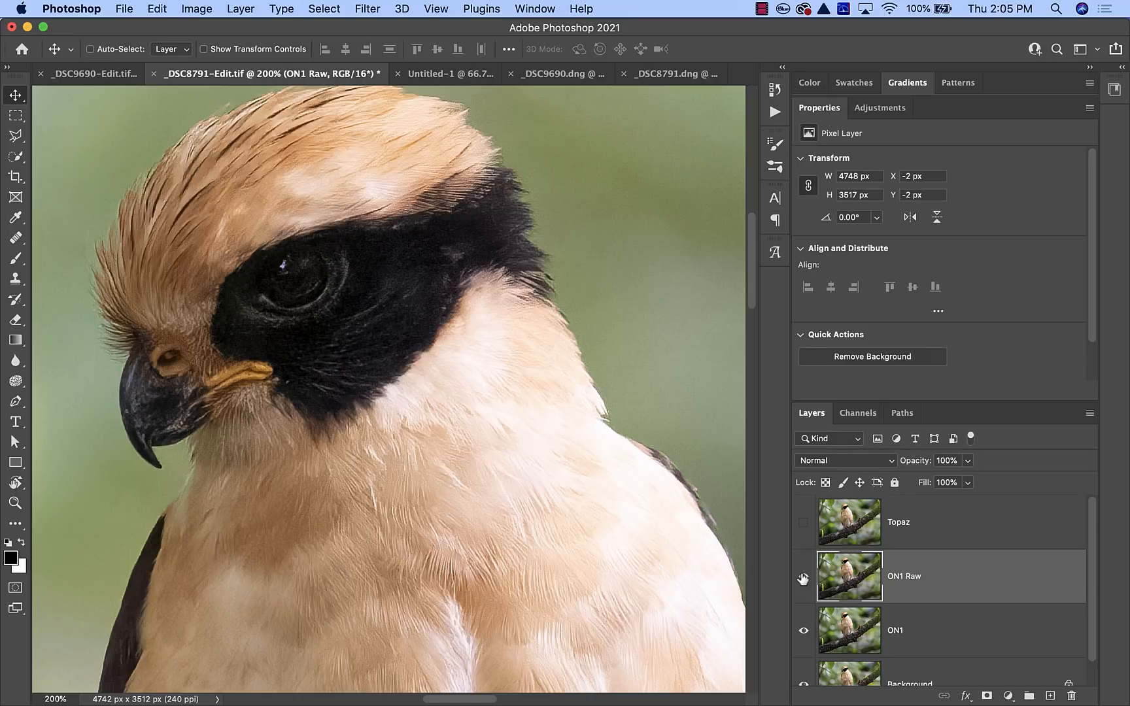
Toggle the Topaz layer repeatedly to compare its result with the ON1 Raw layer on the perched bird's head
left_click(803, 526)
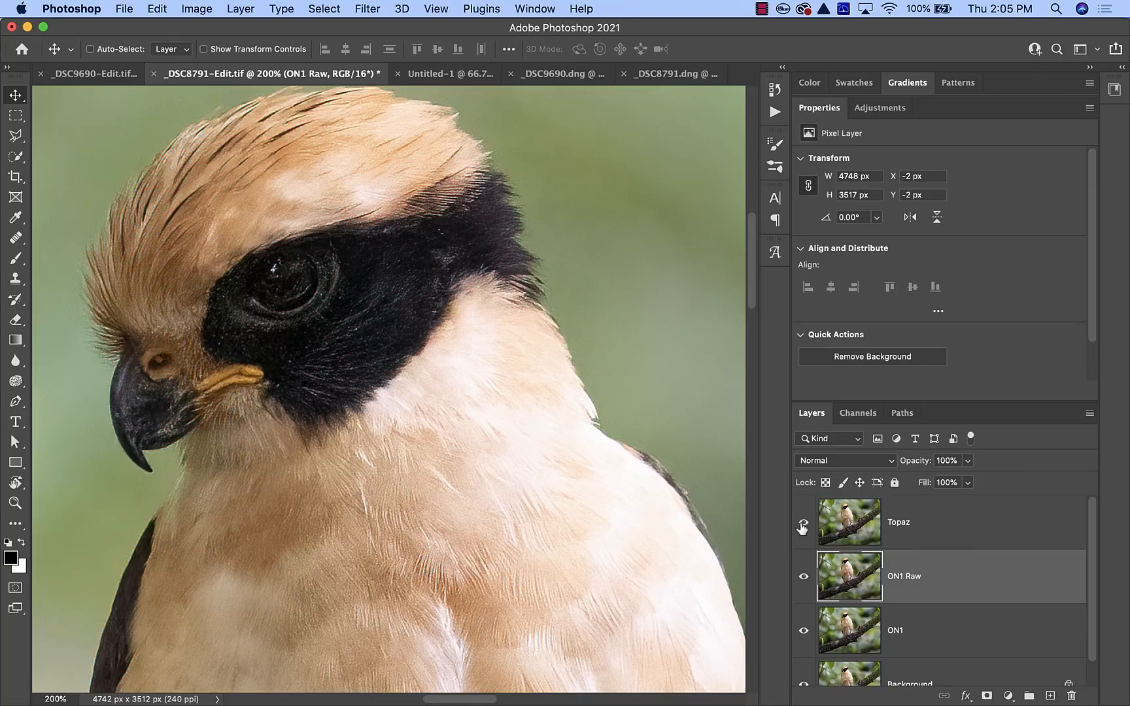
left_click(803, 526)
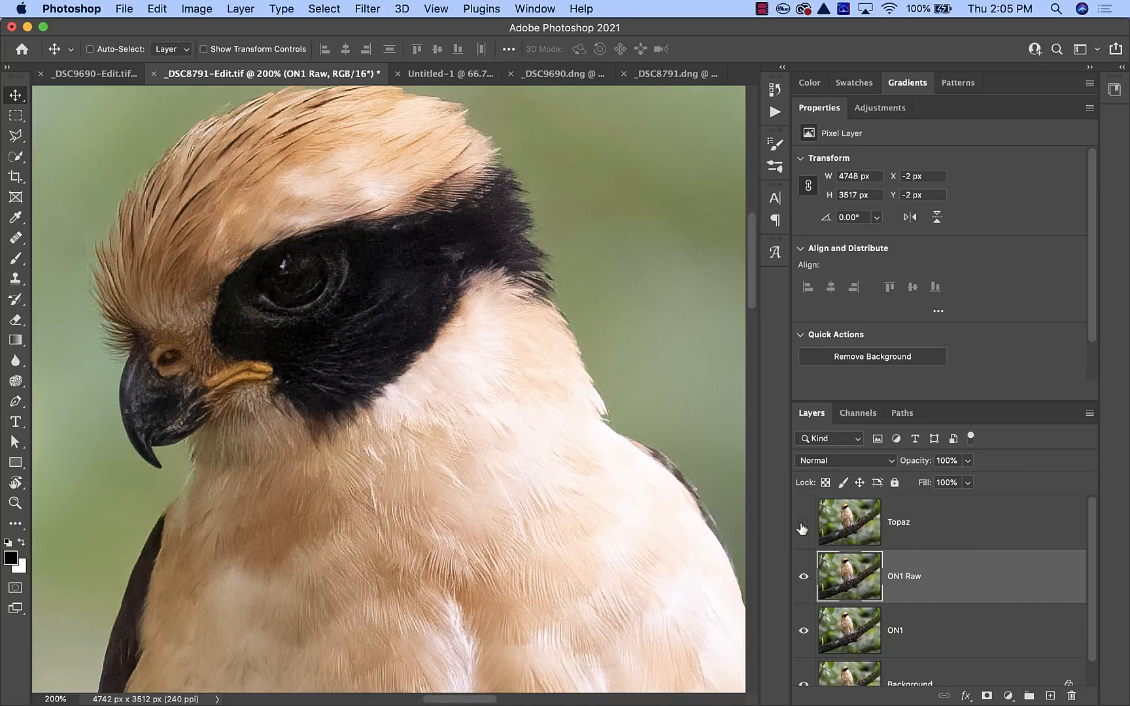
left_click(802, 526)
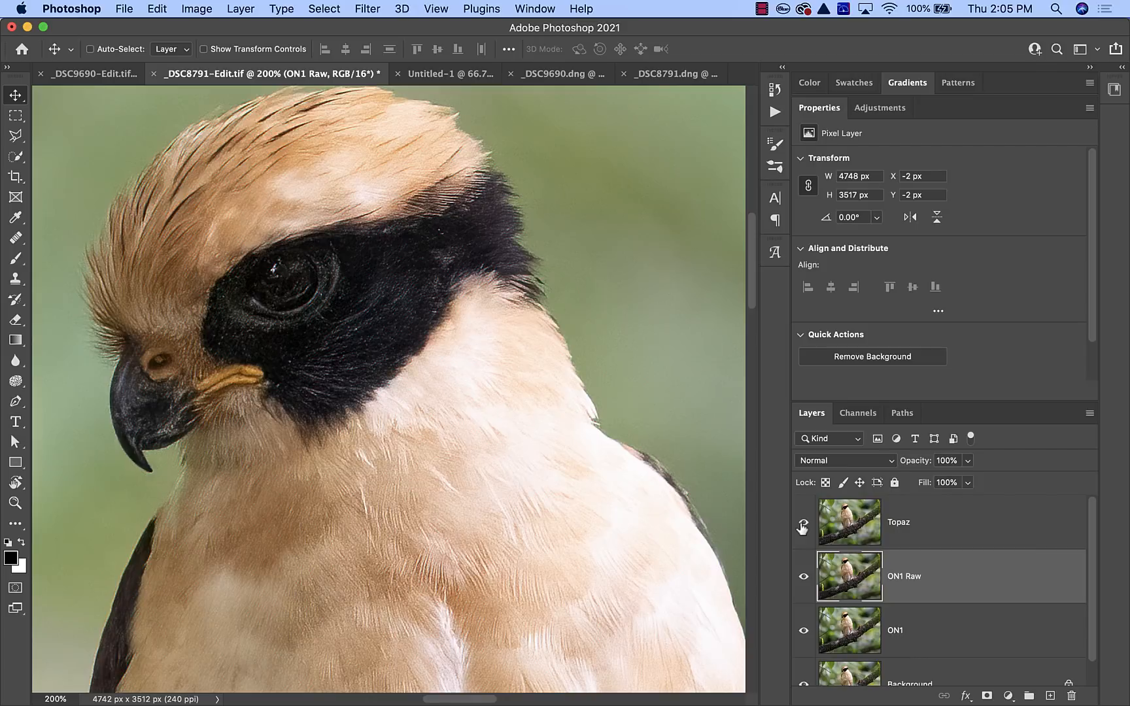
left_click(802, 525)
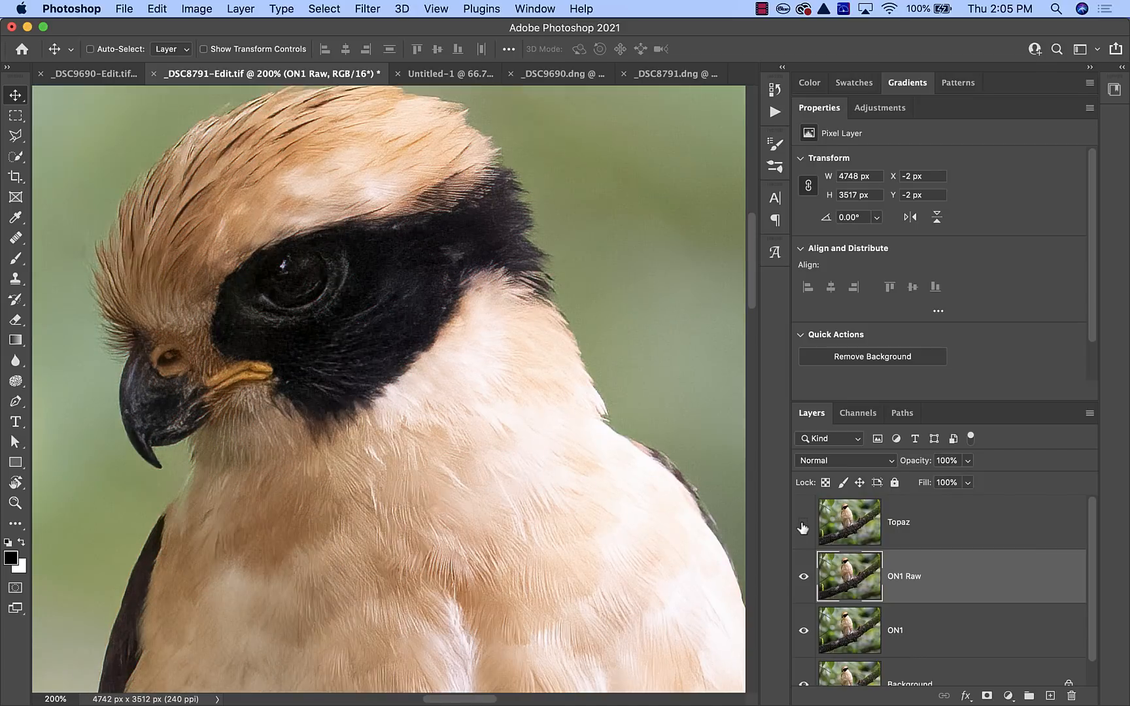
left_click(803, 526)
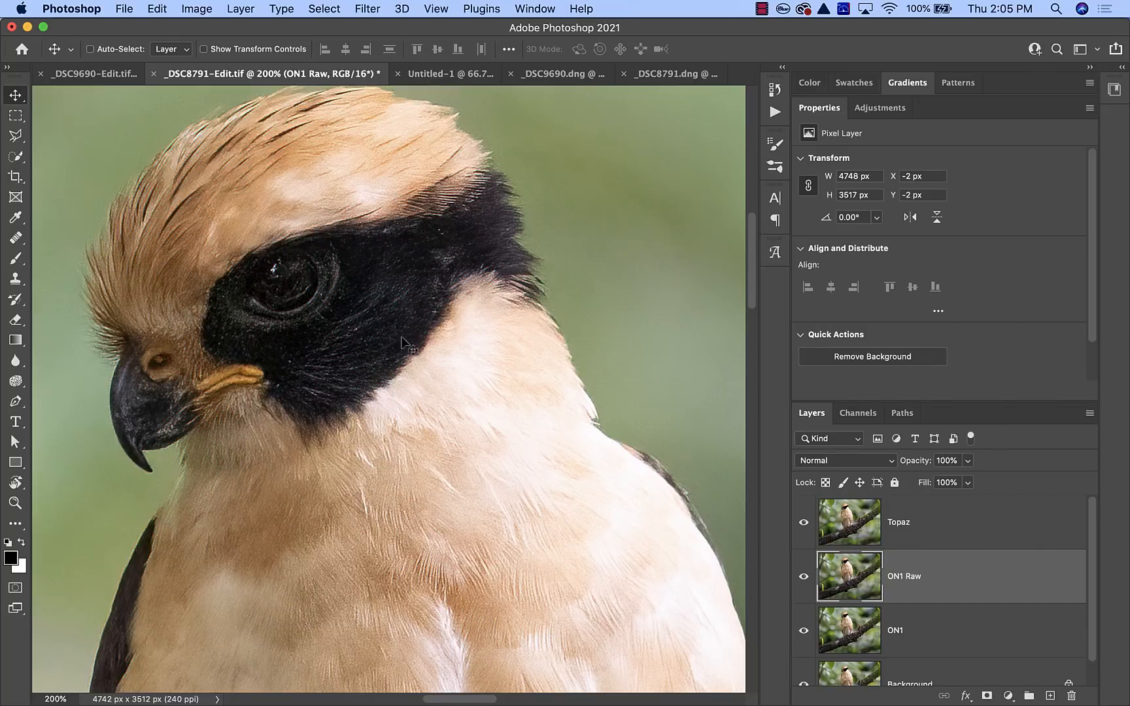
left_click(803, 521)
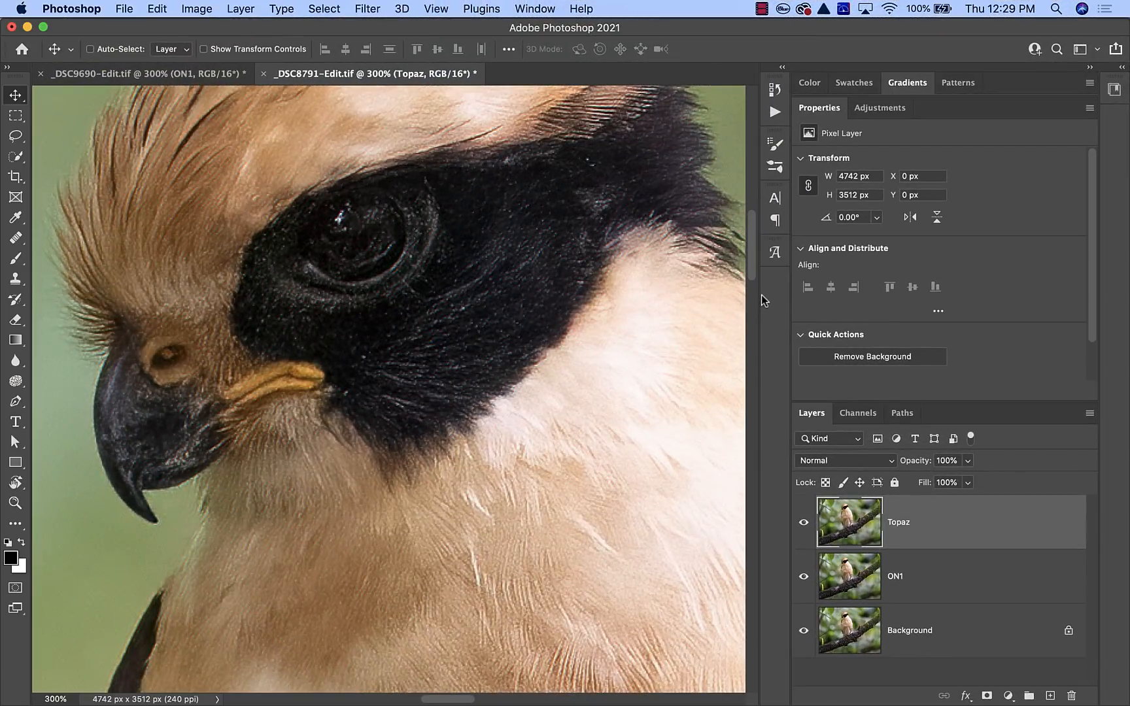
Switch to ON1 Photo RAW and review the Tone & Color settings, then the Details sharpening and noise reduction settings
key("super+Tab")
key("super+Tab")
key("super+Tab")
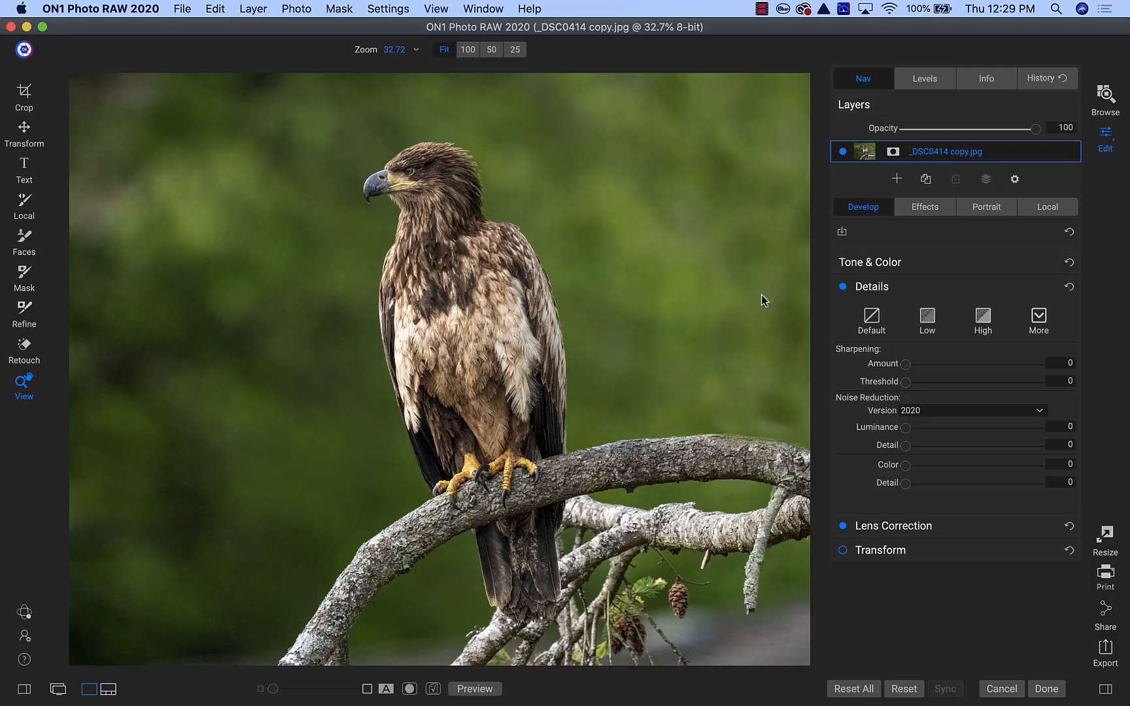
left_click(875, 265)
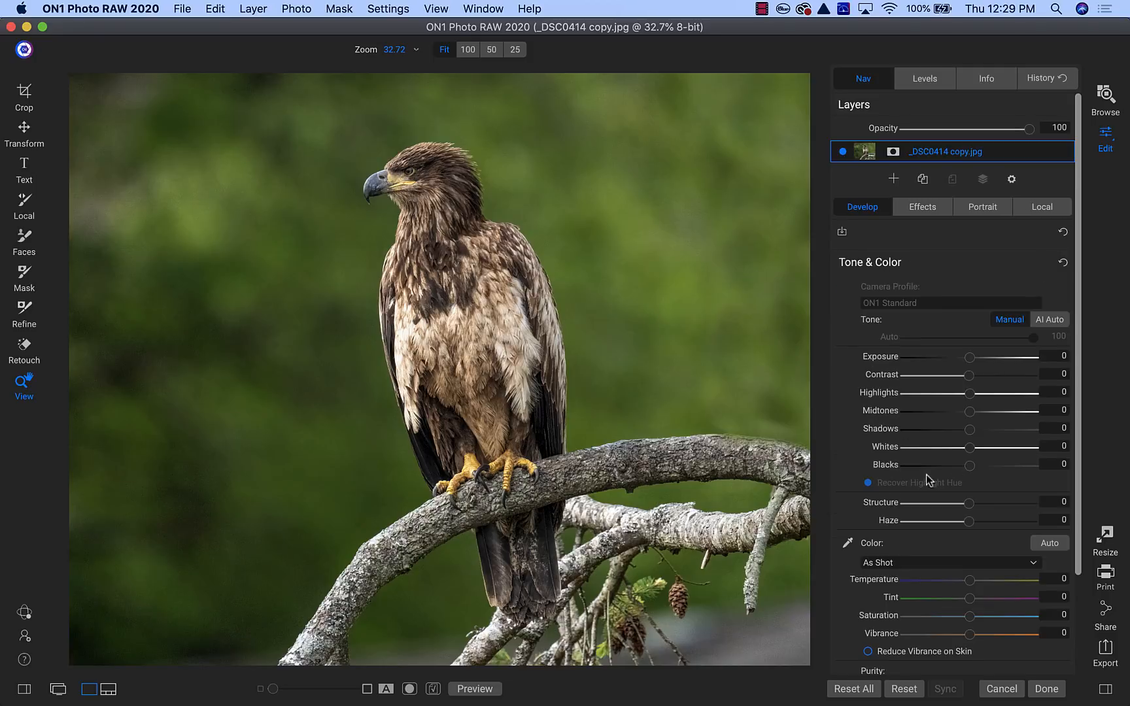
scroll(965, 481, "down", 3)
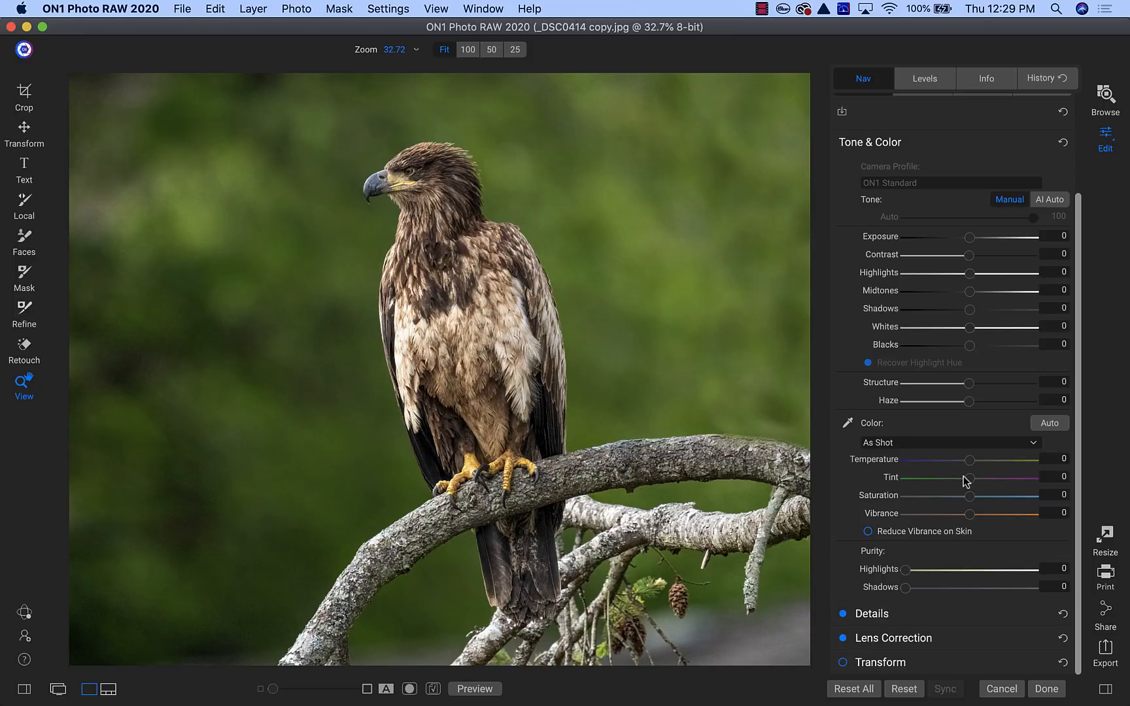
left_click(916, 615)
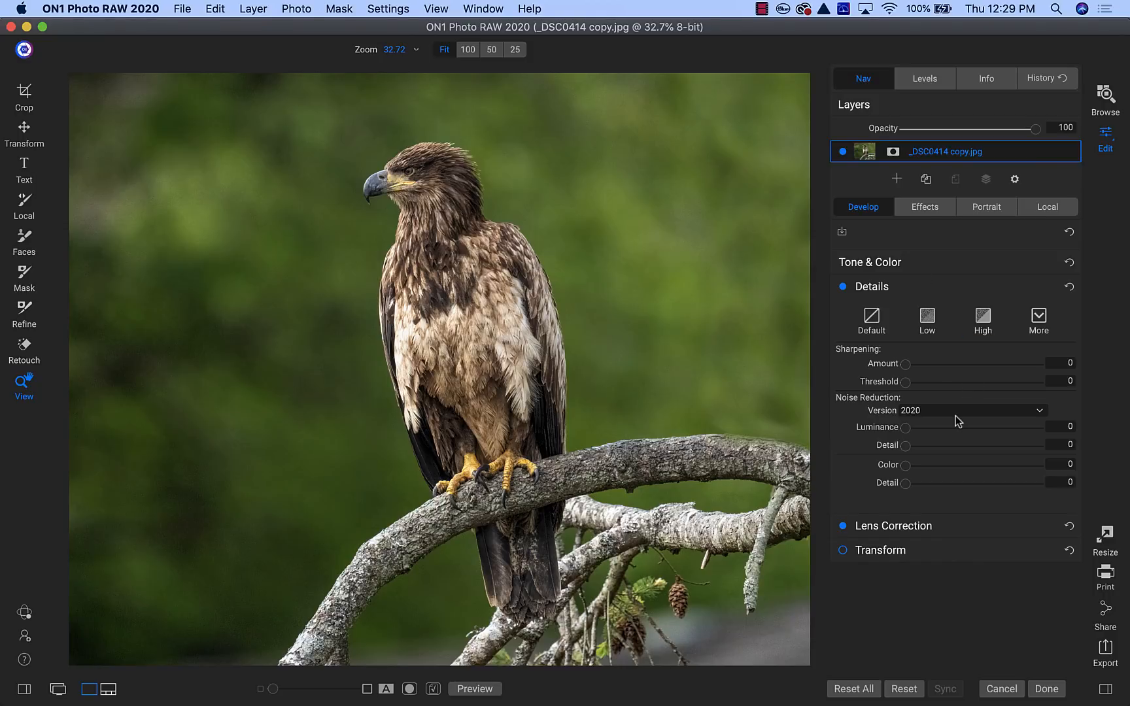
Switch to Adobe Lightroom Classic
left_click(449, 688)
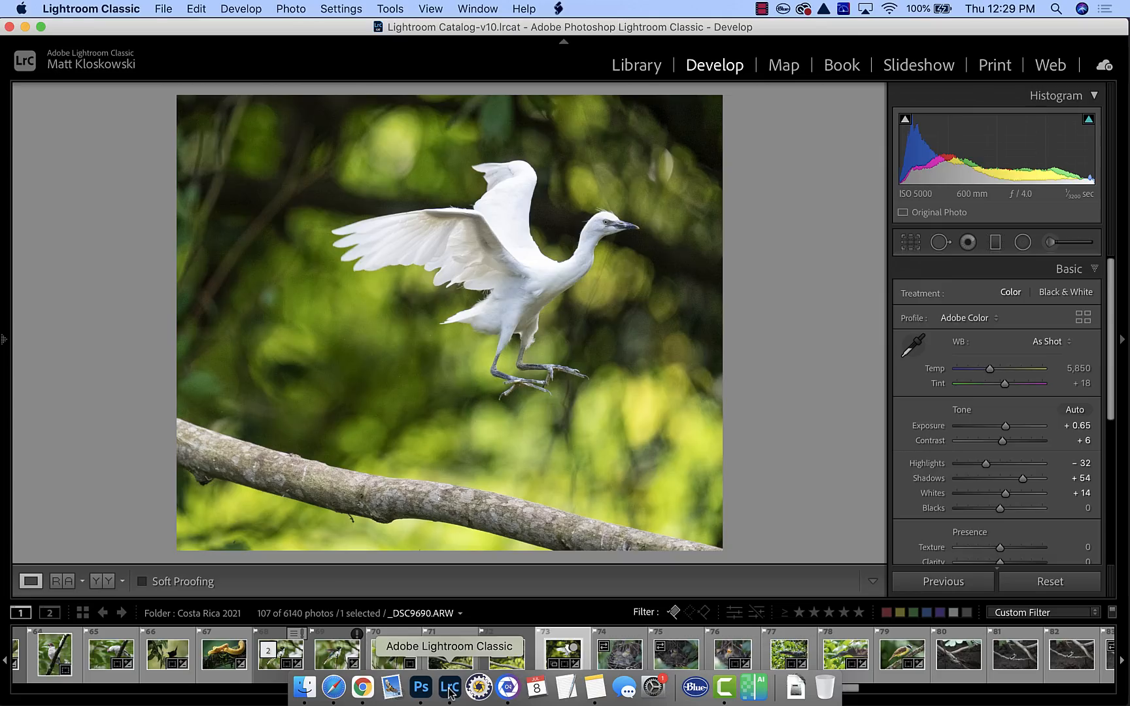